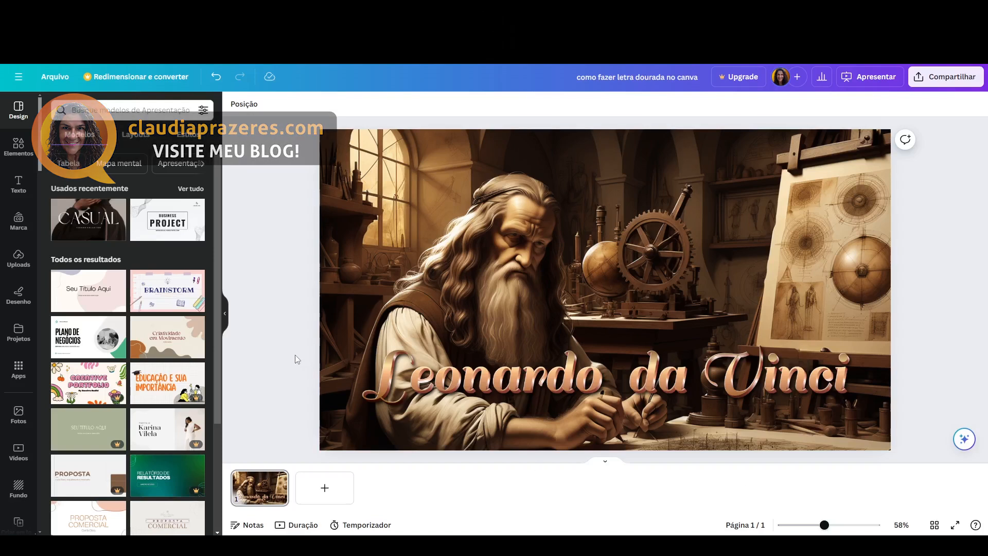
# Select the Leonardo da Vinci title, then deselect it
pyautogui.click(435, 380)
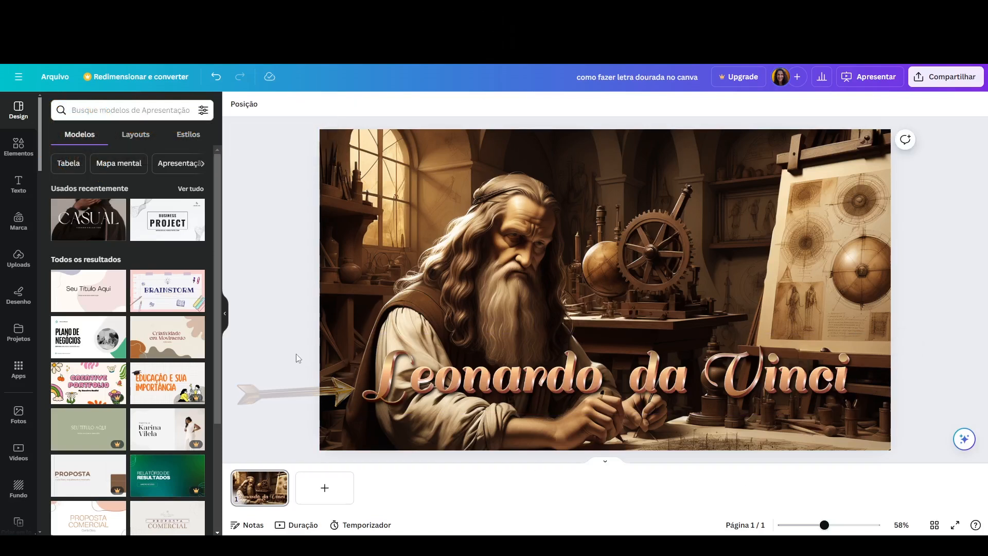
pyautogui.click(438, 376)
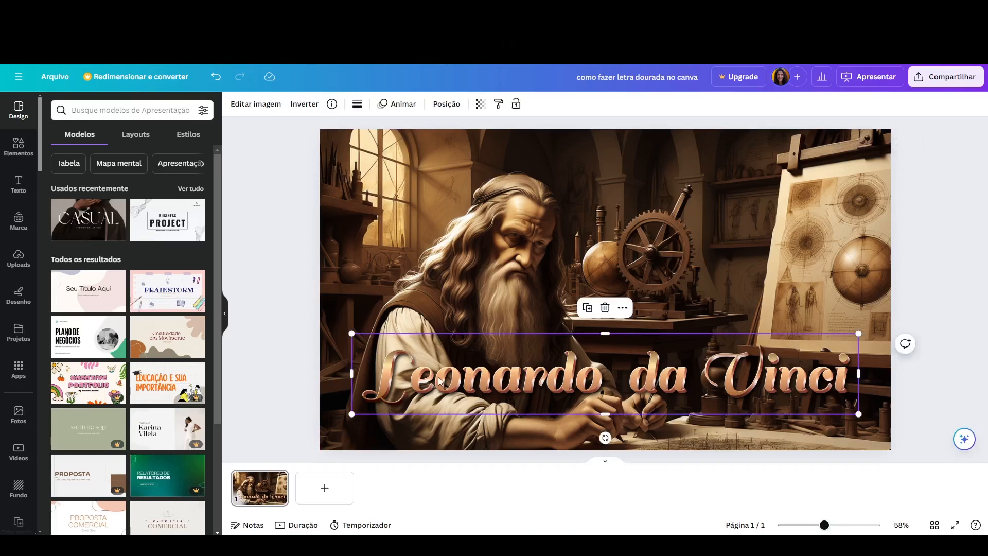
pyautogui.click(274, 311)
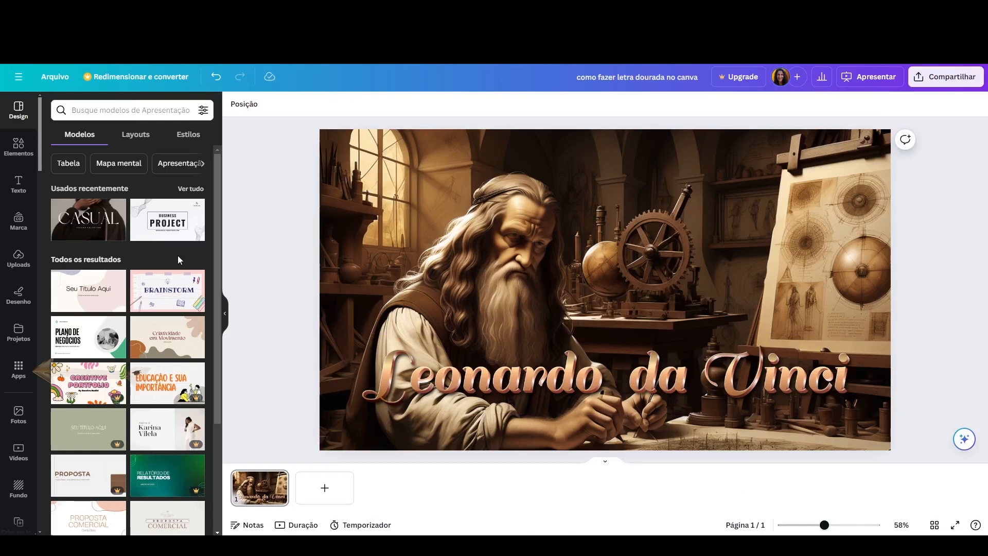
# Search the Apps panel for 'text maker' to find the Text Maker app
pyautogui.click(29, 379)
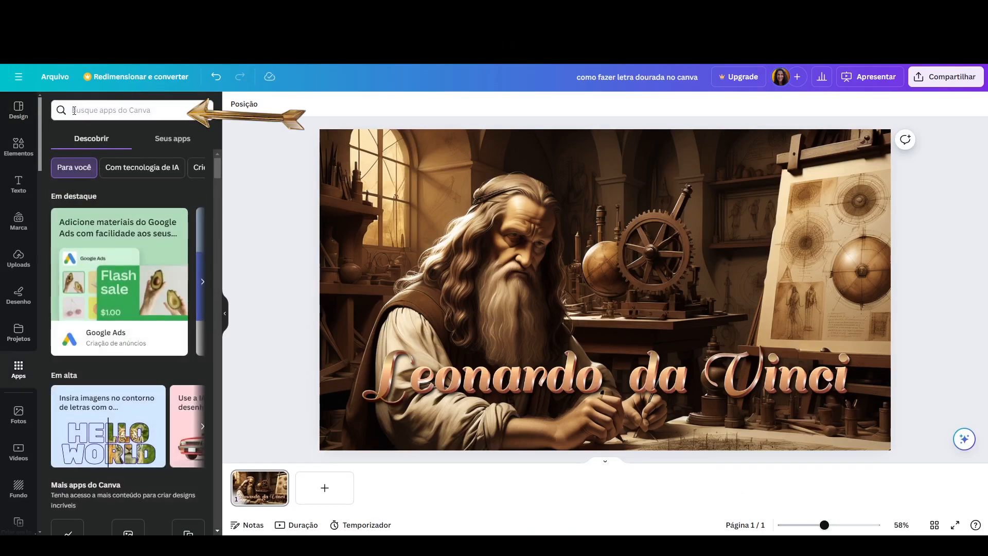
pyautogui.write('tex')
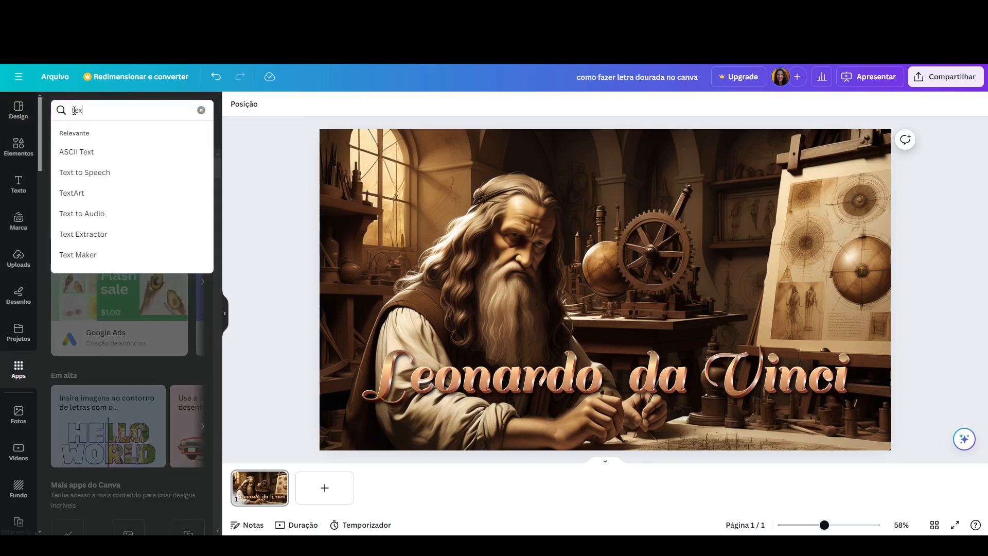
pyautogui.write('tmak')
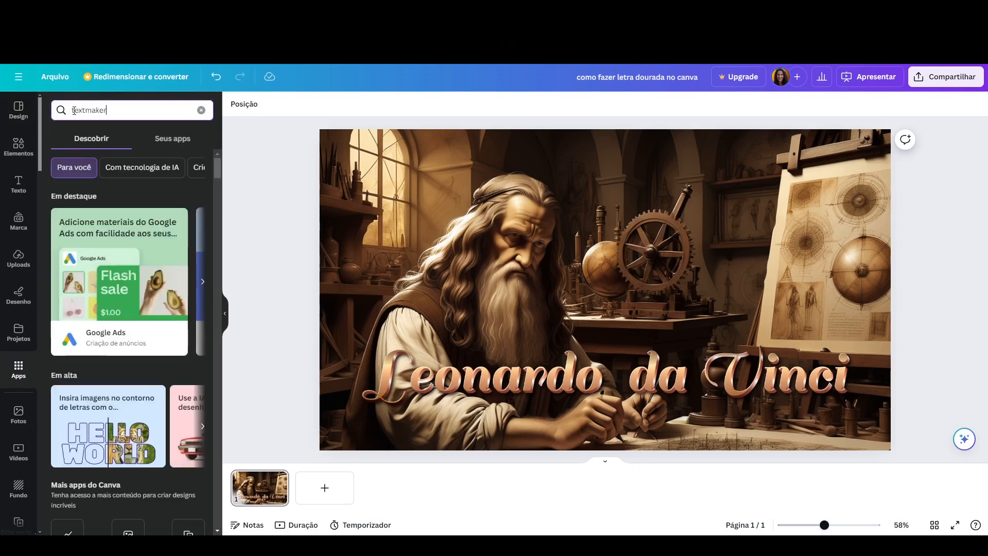
pyautogui.write('er')
pyautogui.press('Return')
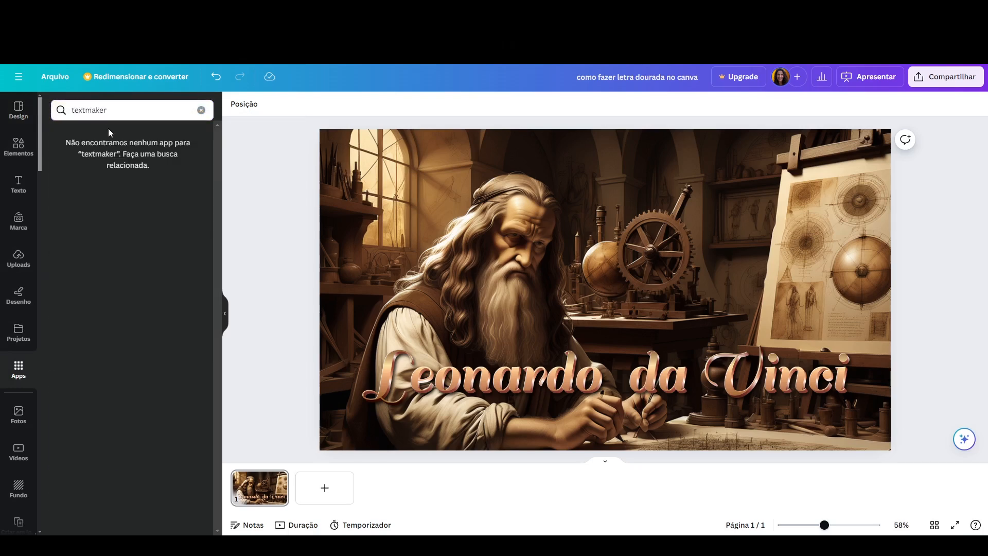
pyautogui.click(86, 109)
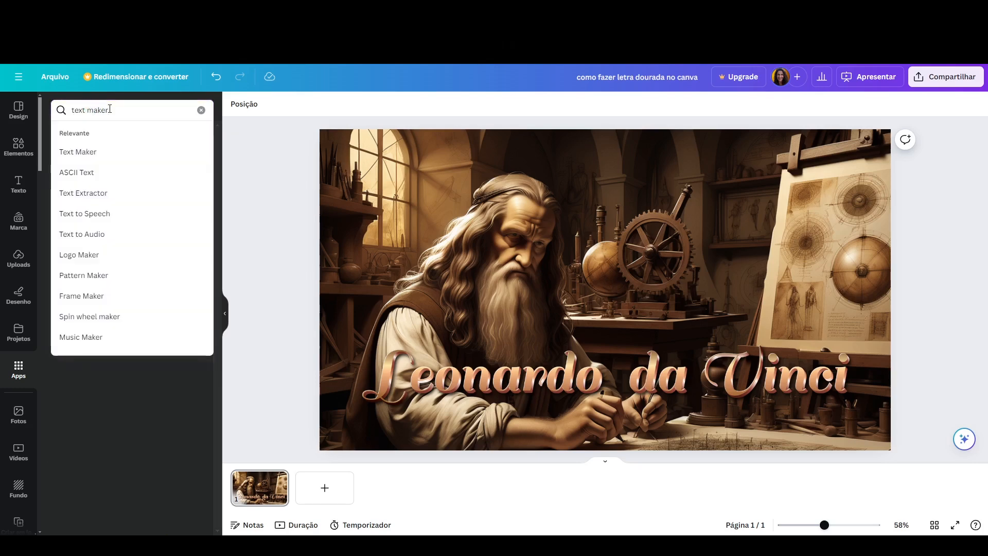
pyautogui.click(79, 151)
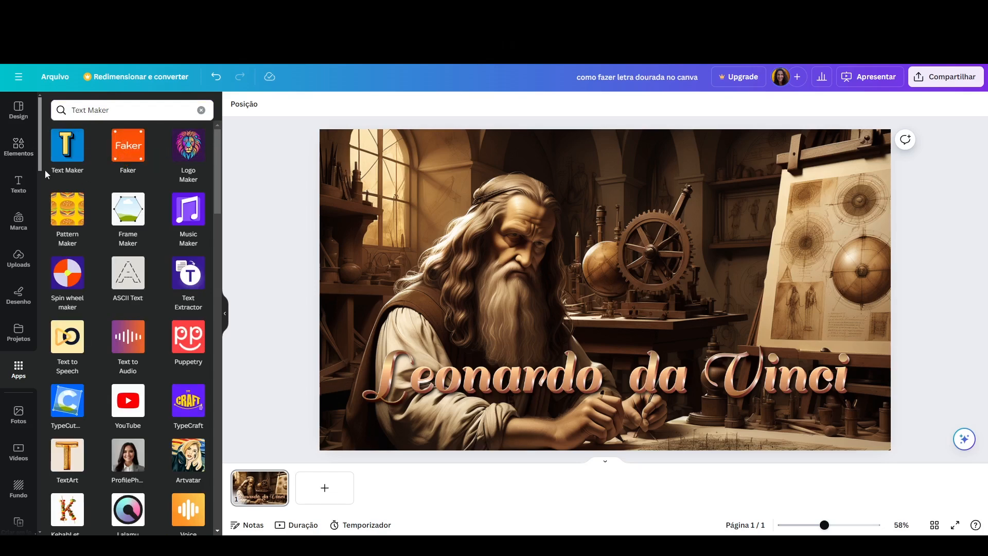
# Open Text Maker, apply the METALLIC TEXT effect, and replace the sample wording with the creator's name
pyautogui.click(66, 147)
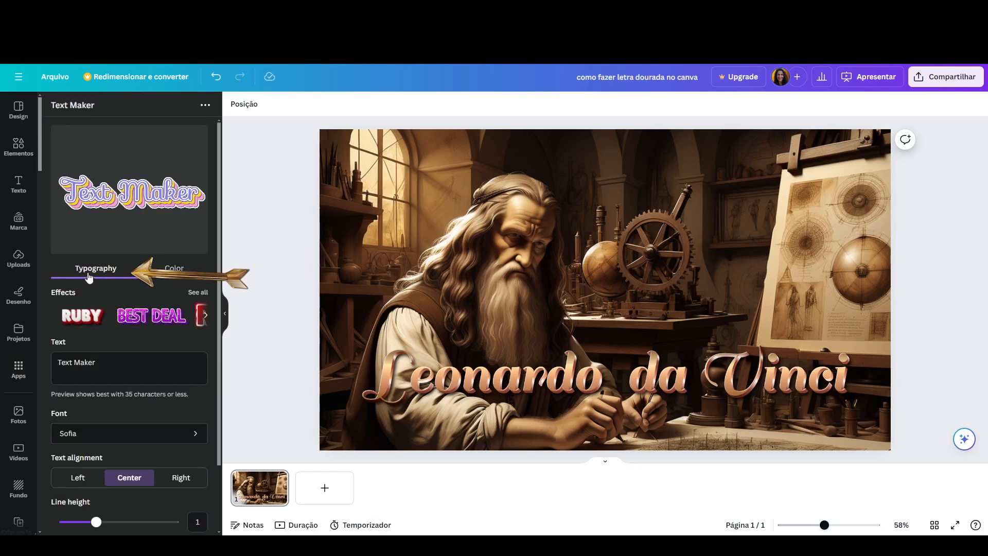
pyautogui.click(206, 316)
pyautogui.click(207, 321)
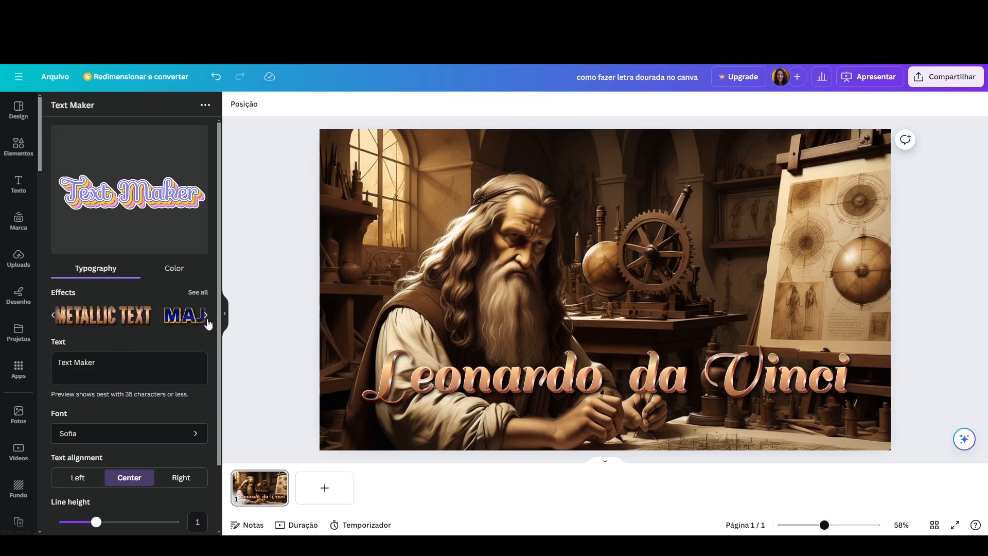
pyautogui.click(132, 323)
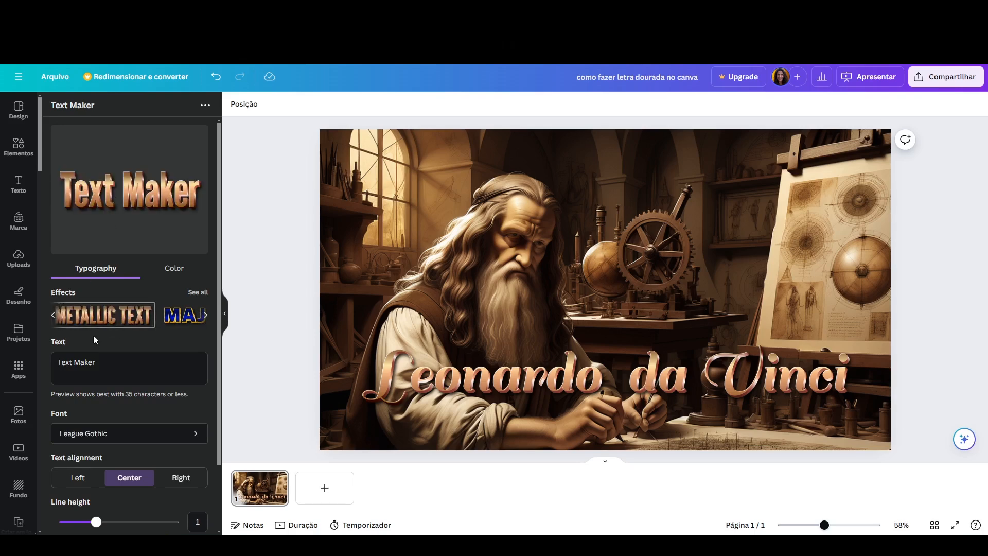
pyautogui.moveTo(103, 362); pyautogui.dragTo(37, 364)
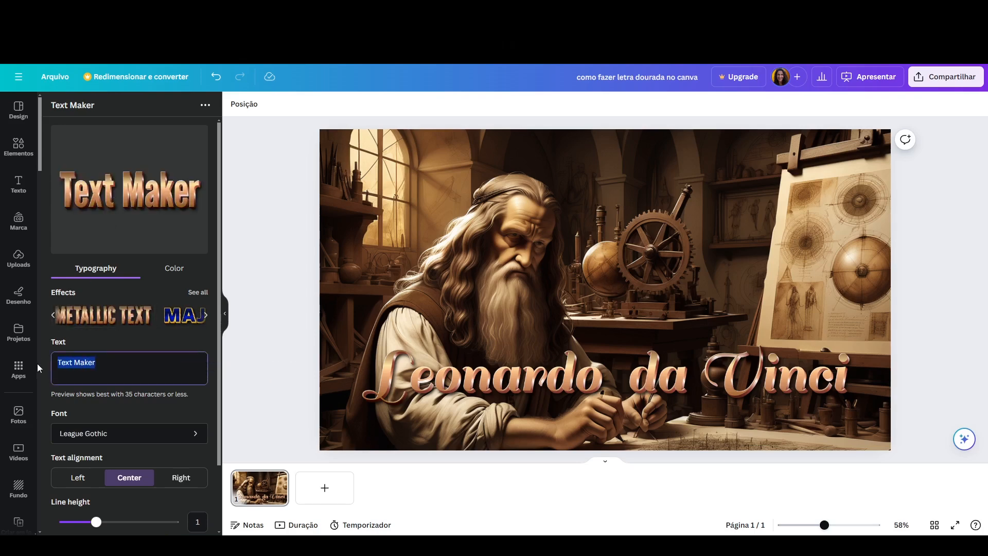
pyautogui.write('Claudia P')
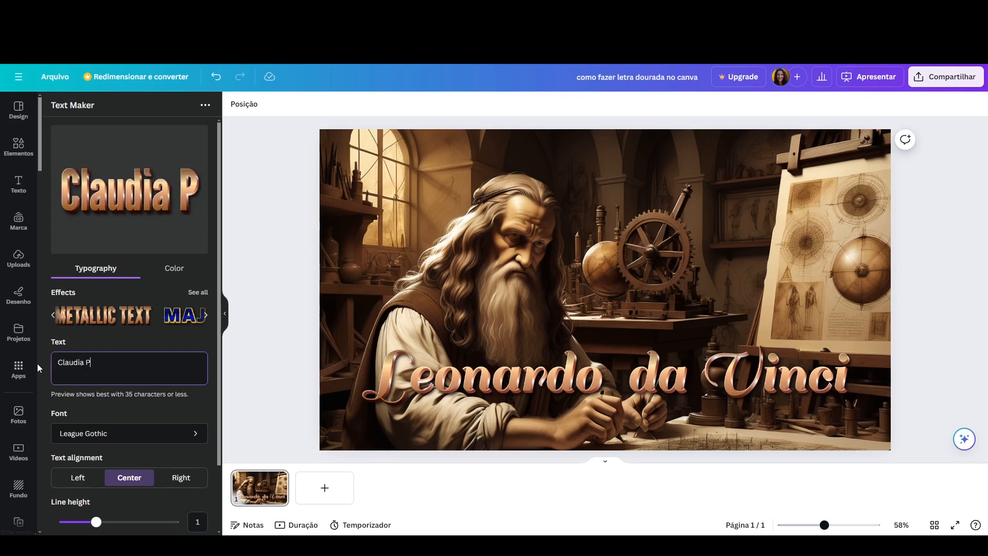
pyautogui.write('razeres')
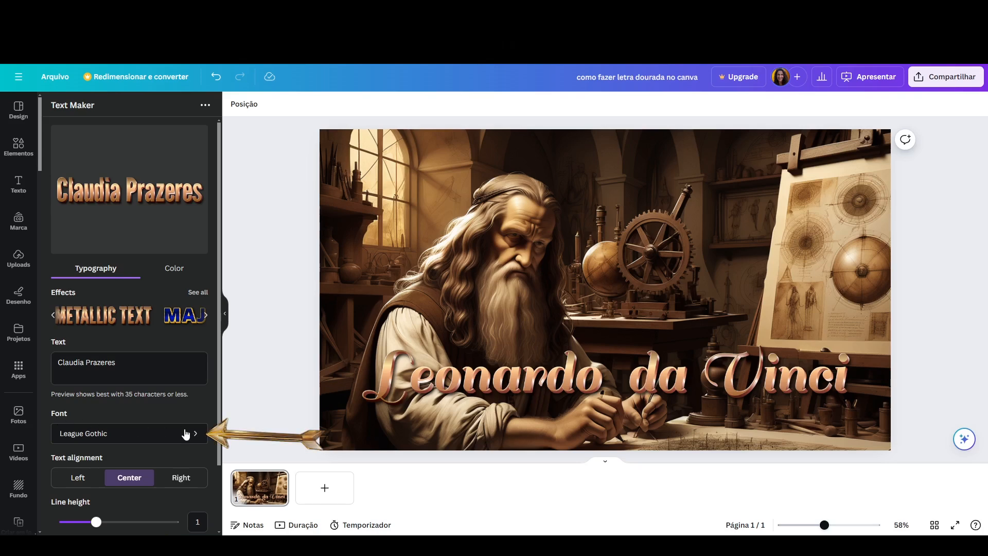
# Finish entering the creator's name and switch the lettering font to Sofia
pyautogui.click(119, 363)
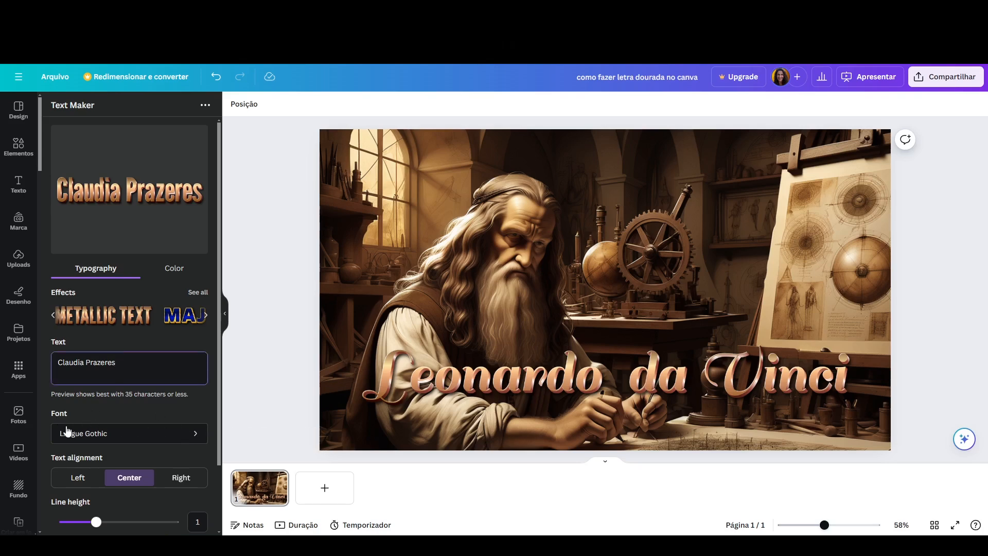
pyautogui.click(189, 433)
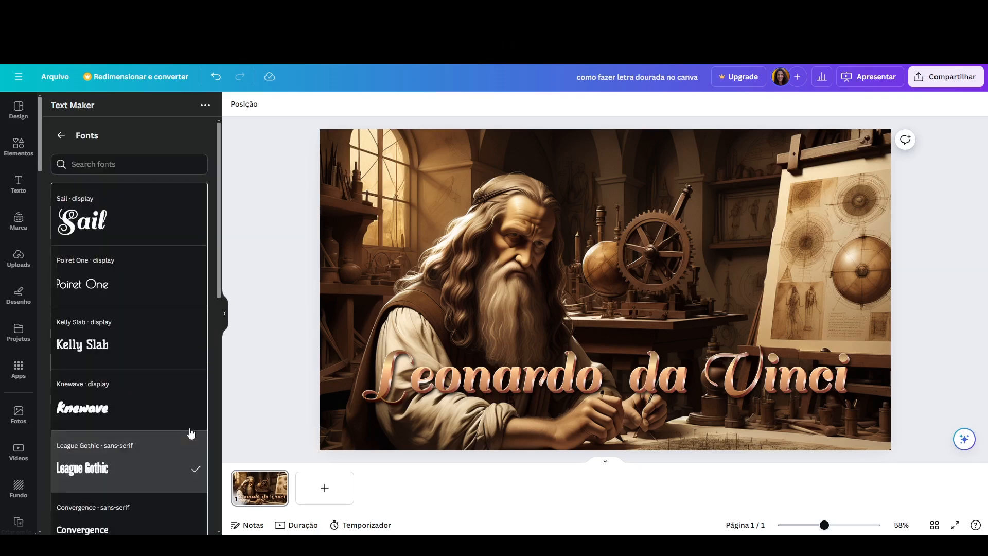
pyautogui.scroll(-12, 155, 330)
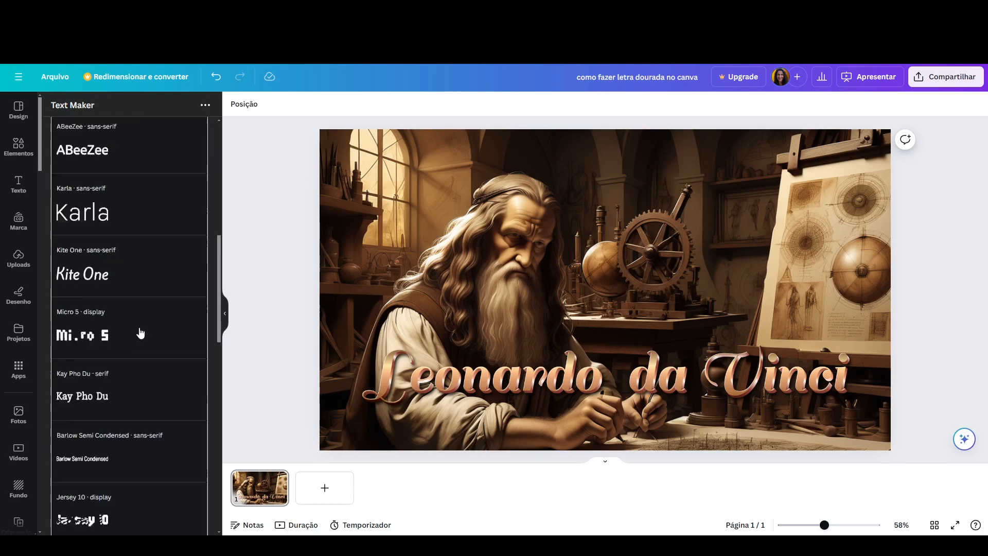
pyautogui.scroll(-6, 137, 342)
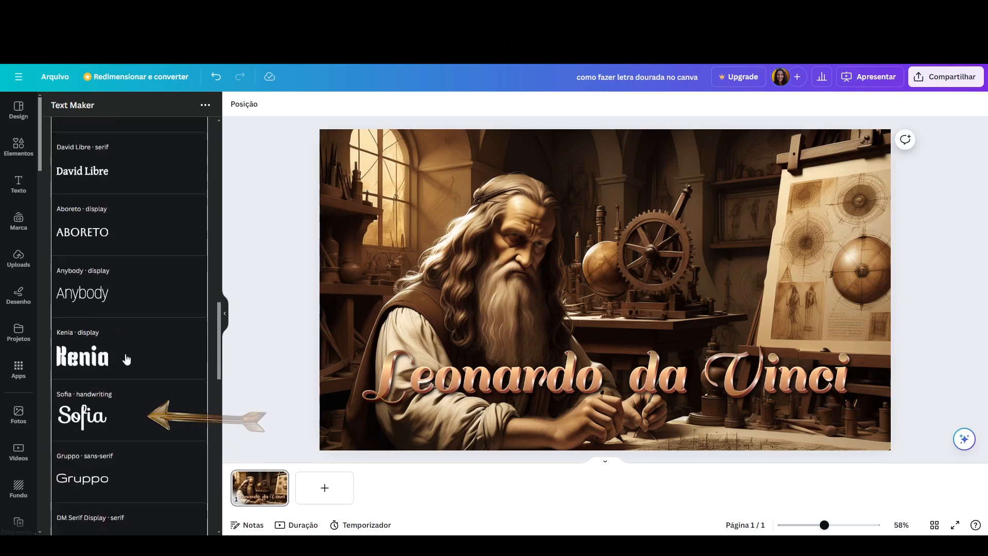
pyautogui.click(100, 409)
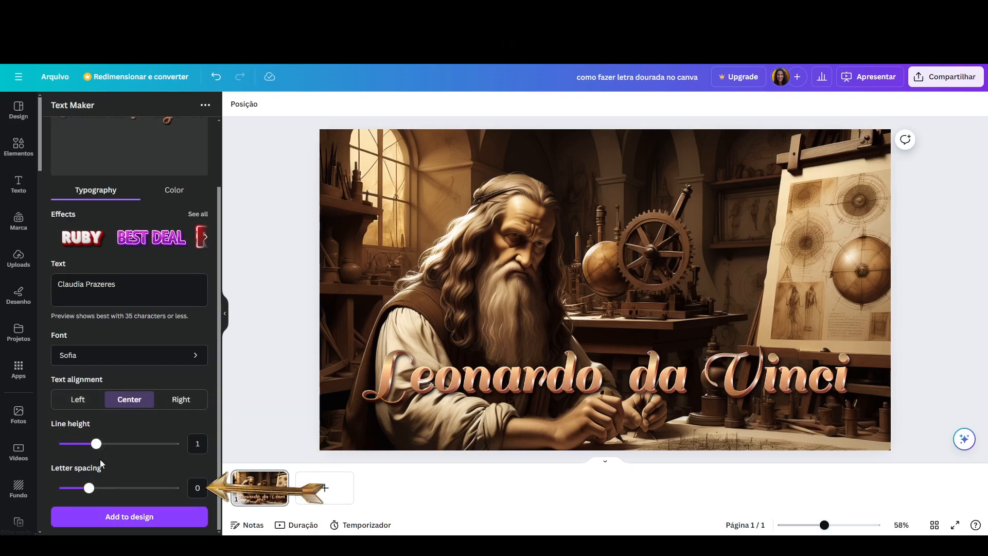
# Add the name lettering to the slide, then delete it again
pyautogui.scroll(2, 106, 282)
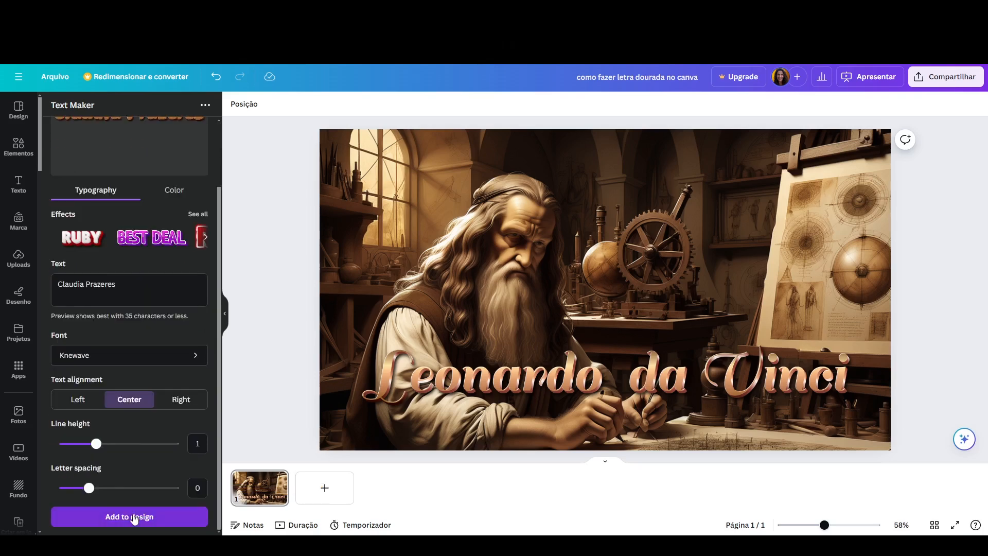
pyautogui.click(134, 517)
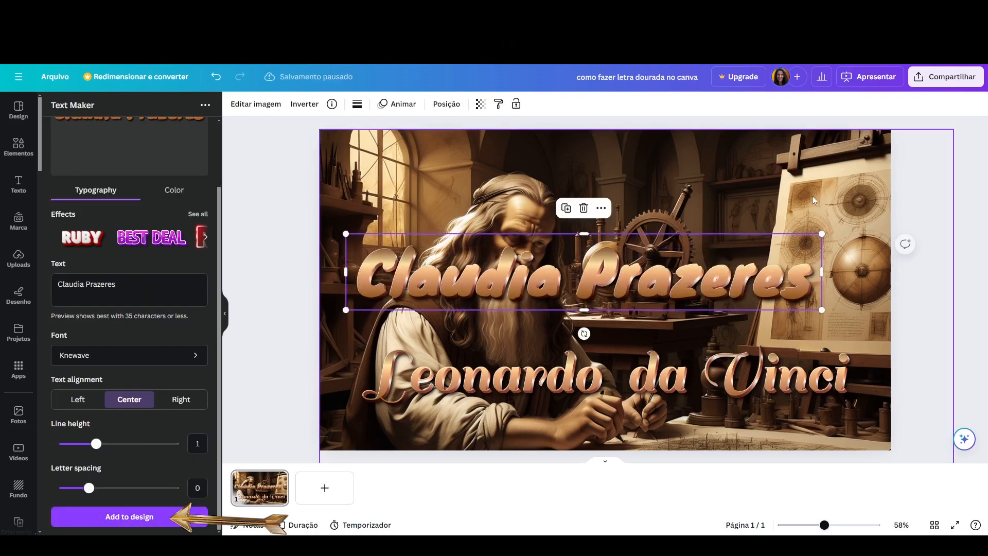
pyautogui.press('Delete')
# Replace the lettering text with 'Leonardo da Vinci' and scroll the font list toward Ruluko
pyautogui.click(135, 292)
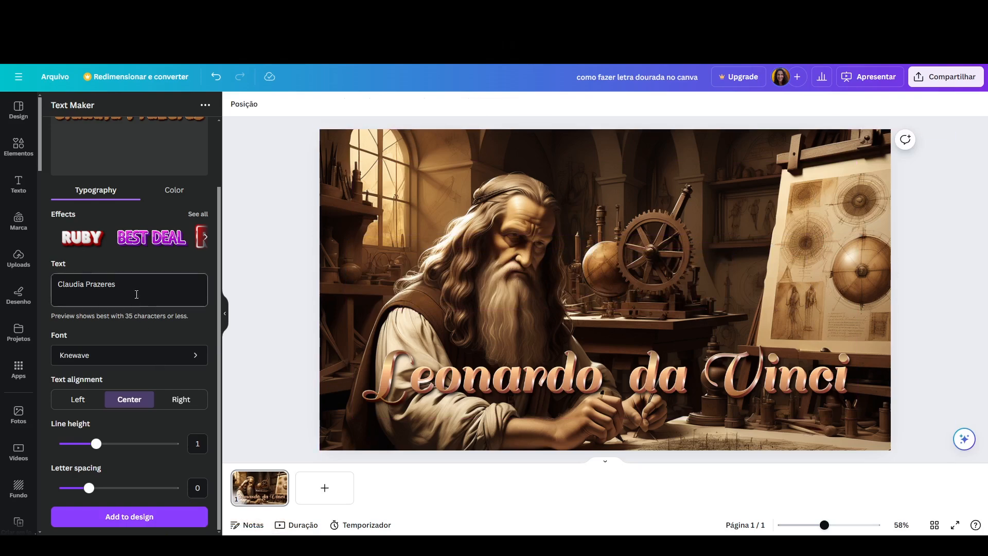
pyautogui.hotkey('ctrl', 'a')
pyautogui.write('Leonardo da Vinci')
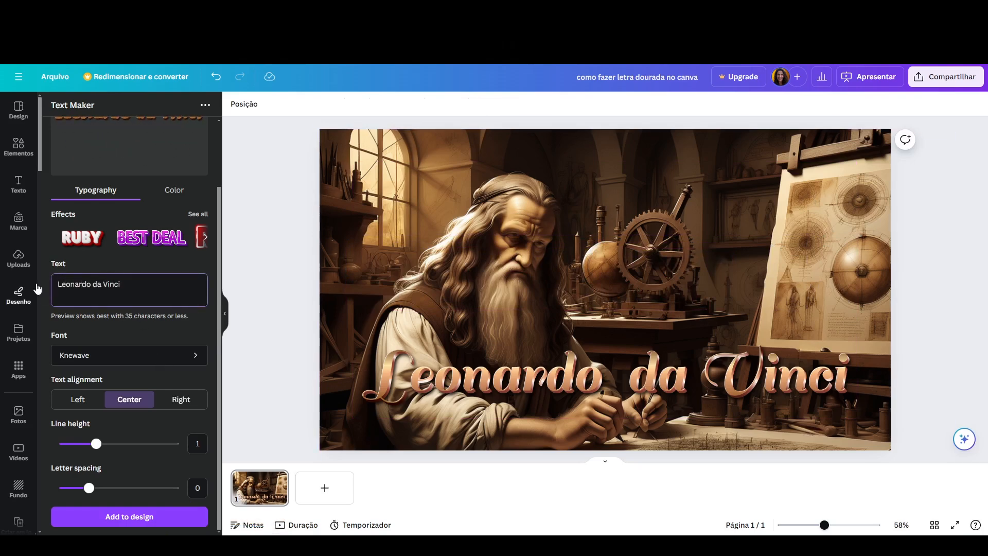
pyautogui.click(113, 355)
pyautogui.scroll(-7, 112, 356)
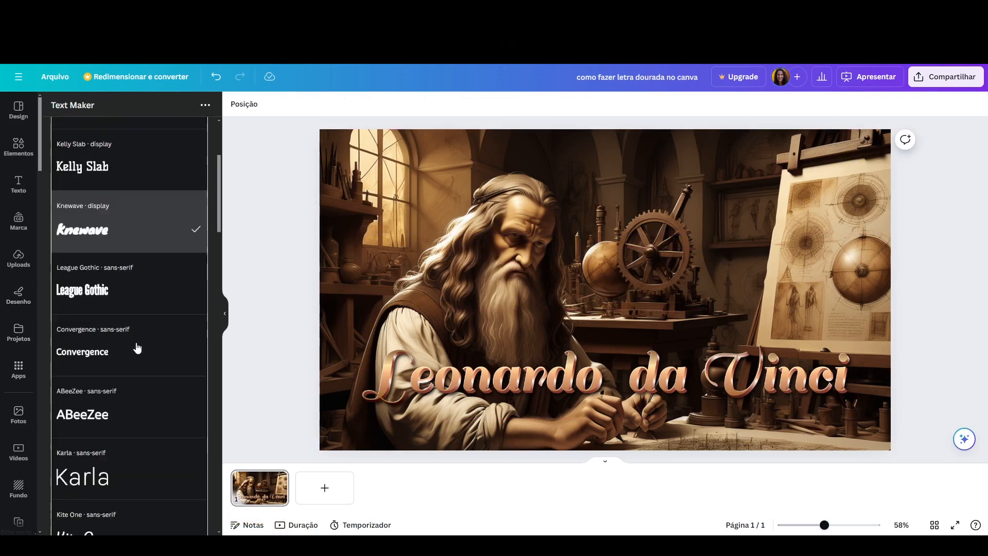
pyautogui.scroll(-8, 134, 360)
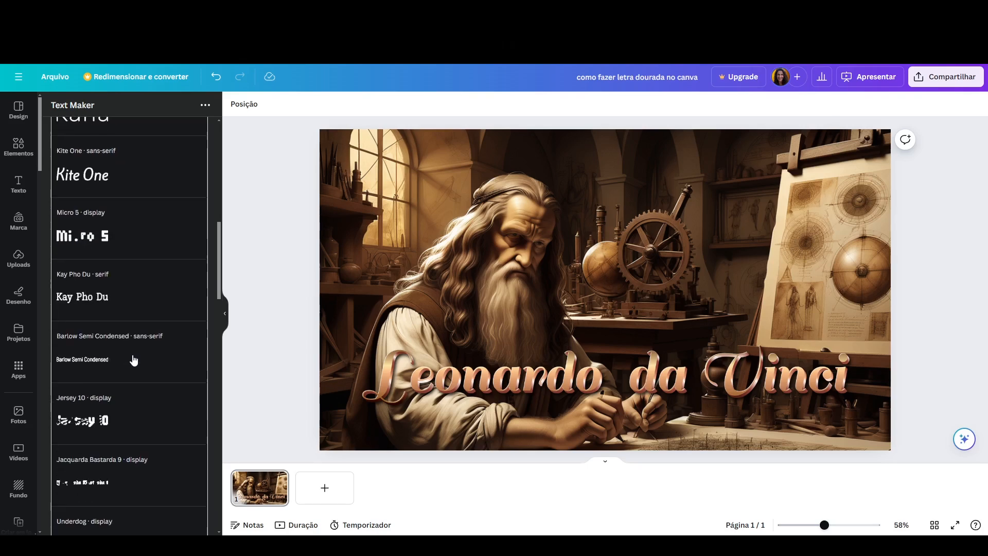
pyautogui.scroll(-20, 129, 370)
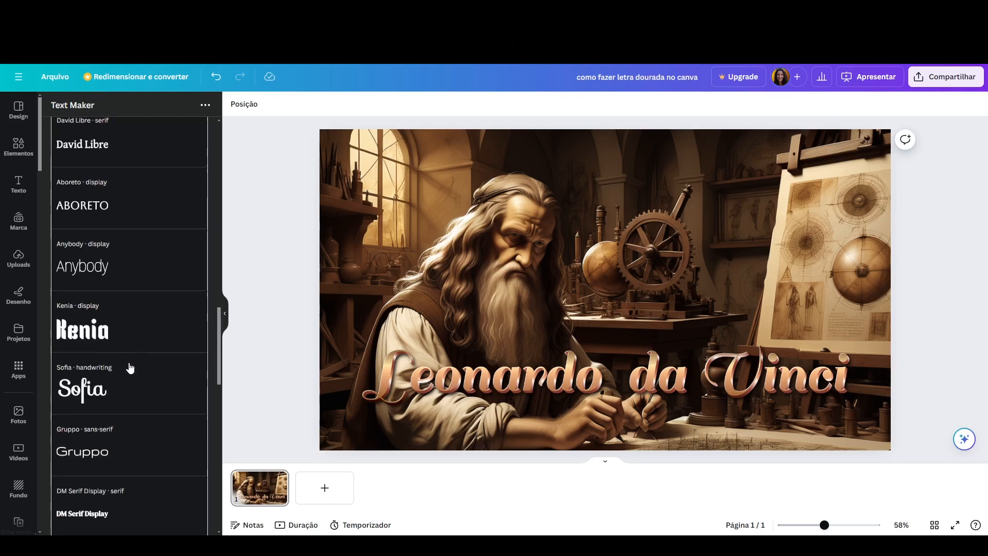
pyautogui.scroll(-15, 126, 379)
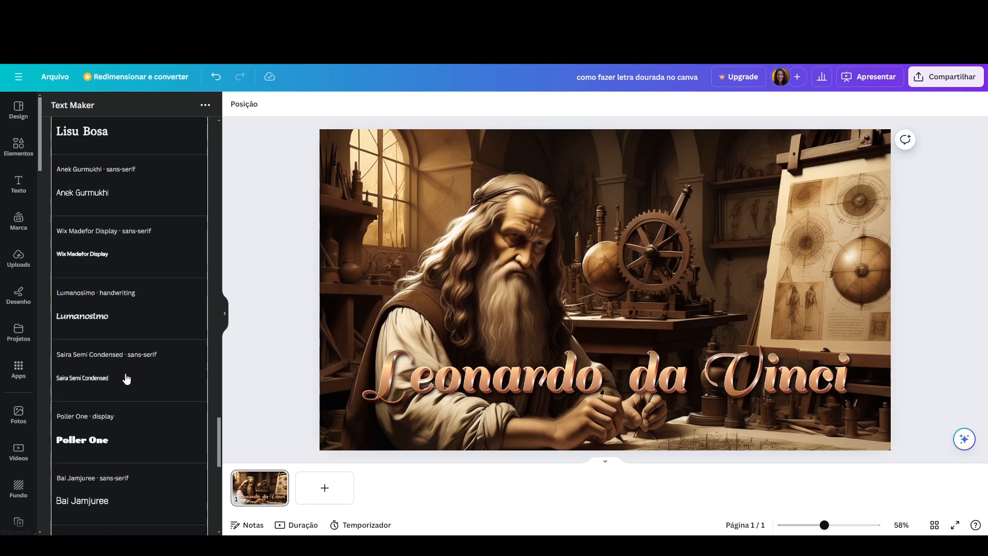
# Add the Ruluko 'Leonardo da Vinci' lettering, enlarge it above the original title, and show all effects
pyautogui.click(82, 200)
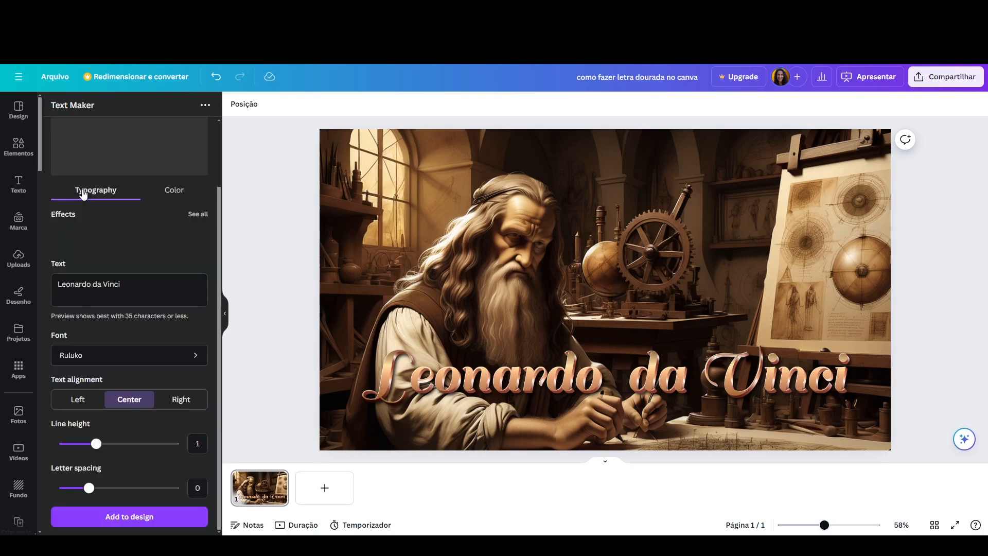
pyautogui.click(117, 524)
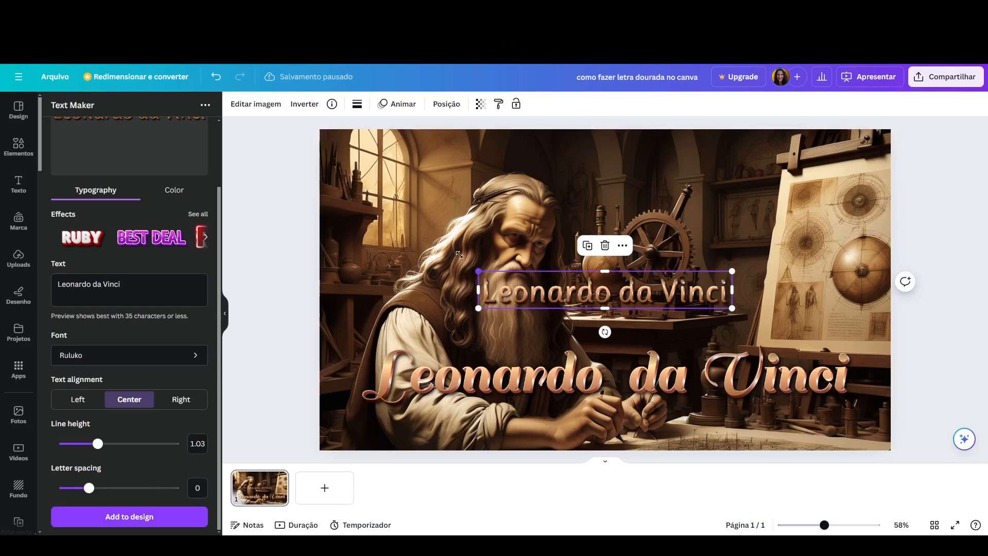
pyautogui.moveTo(459, 255); pyautogui.dragTo(334, 250)
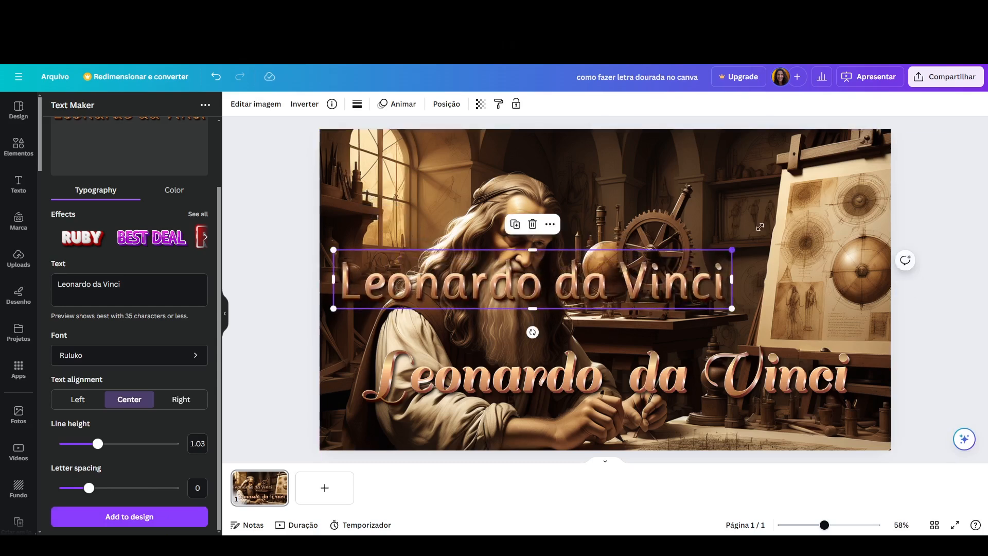
pyautogui.moveTo(733, 250); pyautogui.dragTo(859, 231)
pyautogui.moveTo(811, 267); pyautogui.dragTo(823, 310)
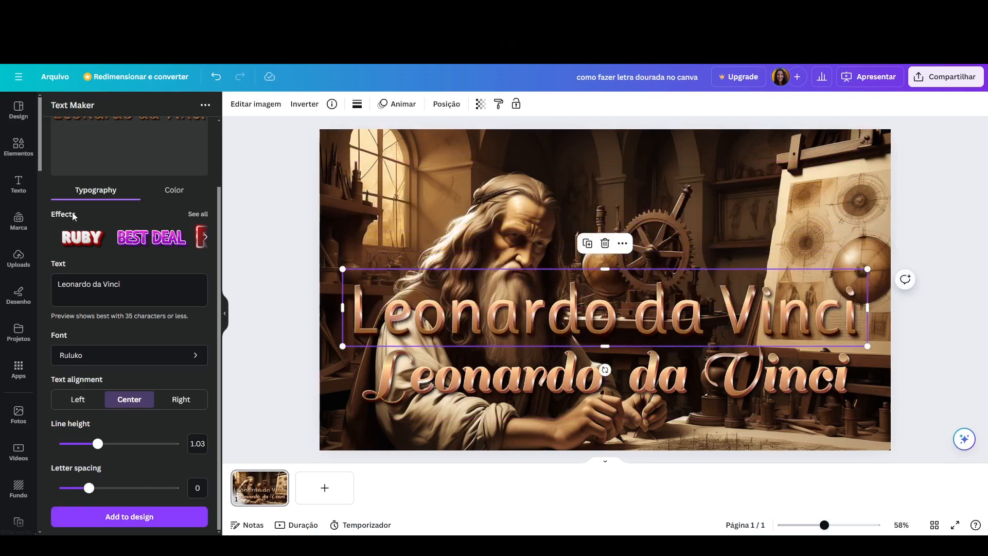
pyautogui.click(201, 215)
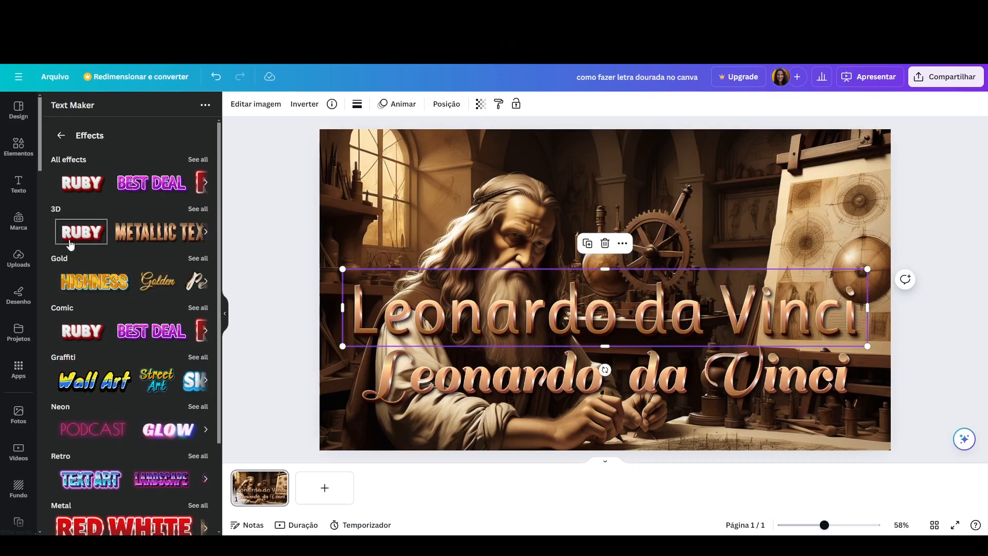
pyautogui.scroll(-1, 67, 237)
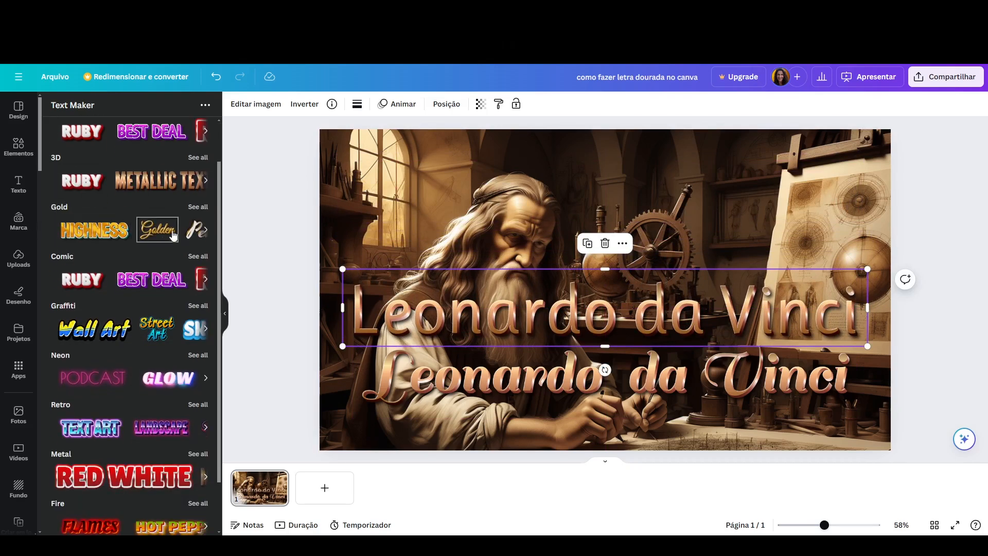
pyautogui.scroll(-1, 58, 258)
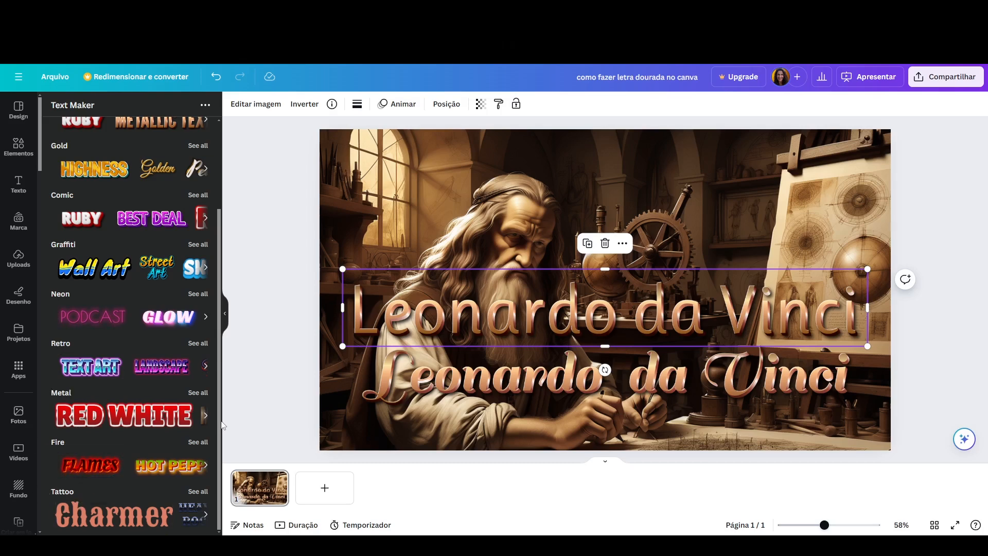
pyautogui.moveTo(221, 422); pyautogui.dragTo(221, 390)
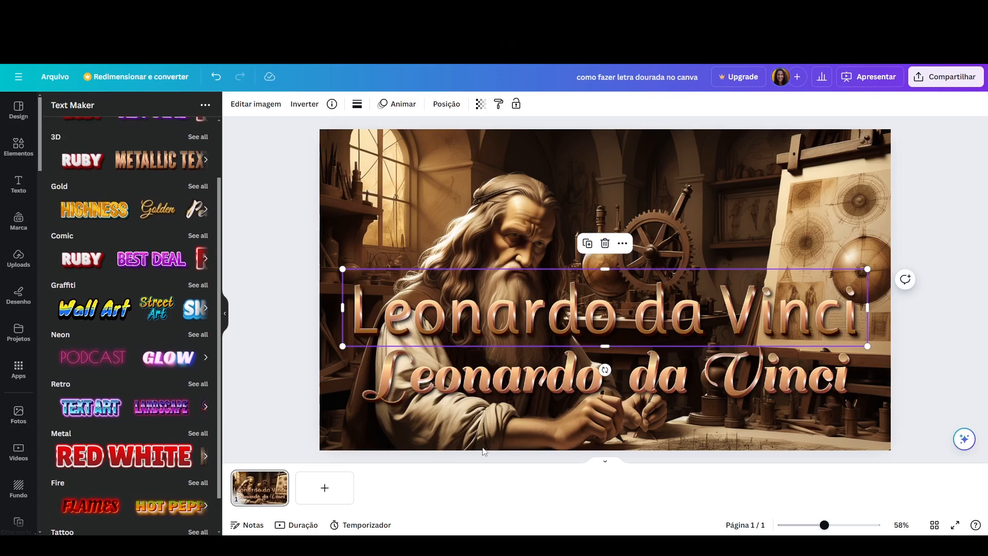
# Add a new page and enter the lettering text 'DESMISTIFICANDO' / 'O 5G' on two lines
pyautogui.click(329, 493)
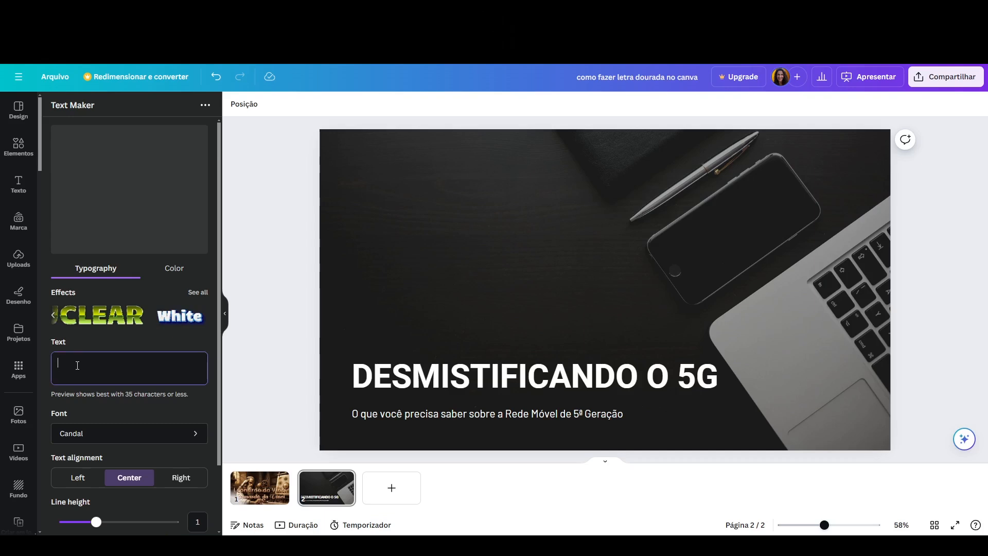
pyautogui.write('DESMI')
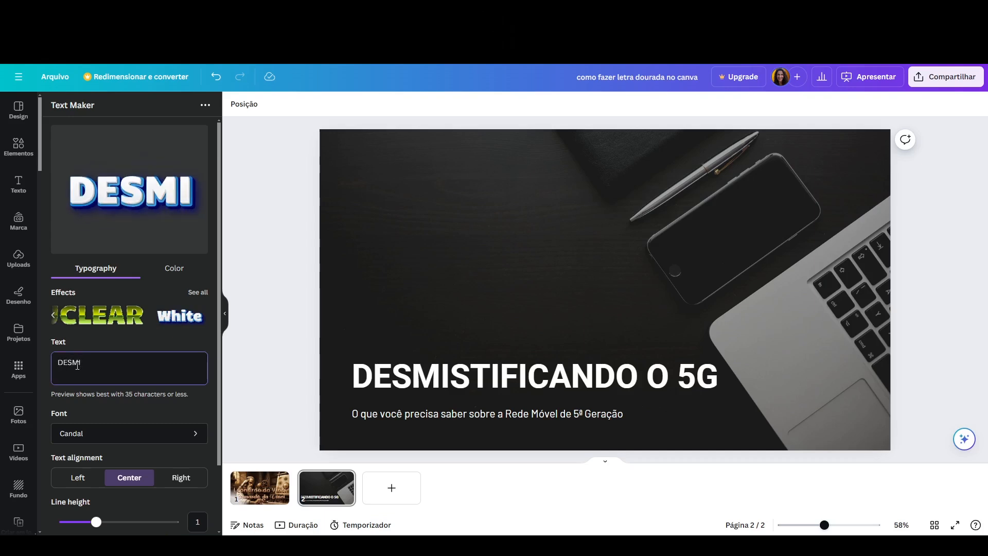
pyautogui.write('STIFICANDO O')
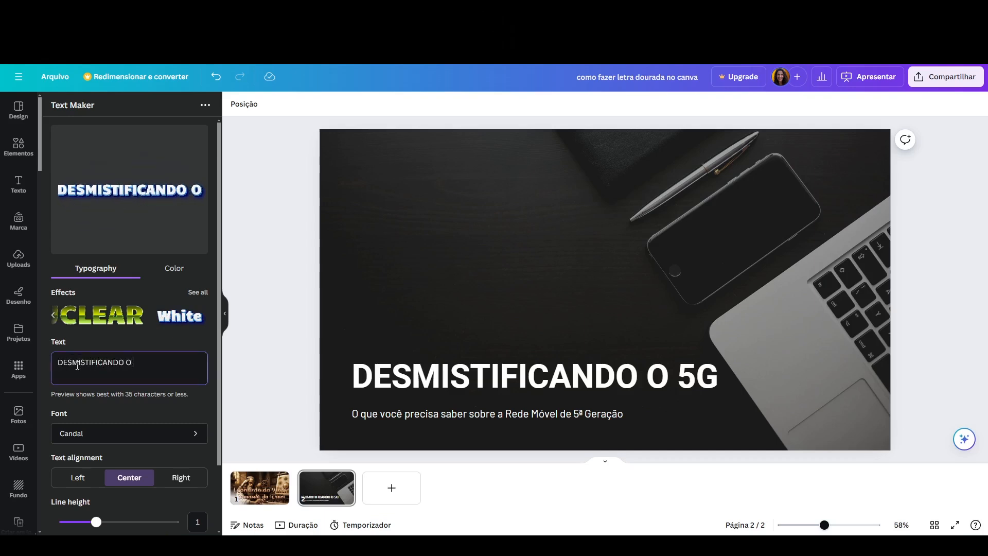
pyautogui.press('BackSpace')
pyautogui.press('BackSpace')
pyautogui.press('BackSpace')
pyautogui.press('Return')
pyautogui.write('O 5')
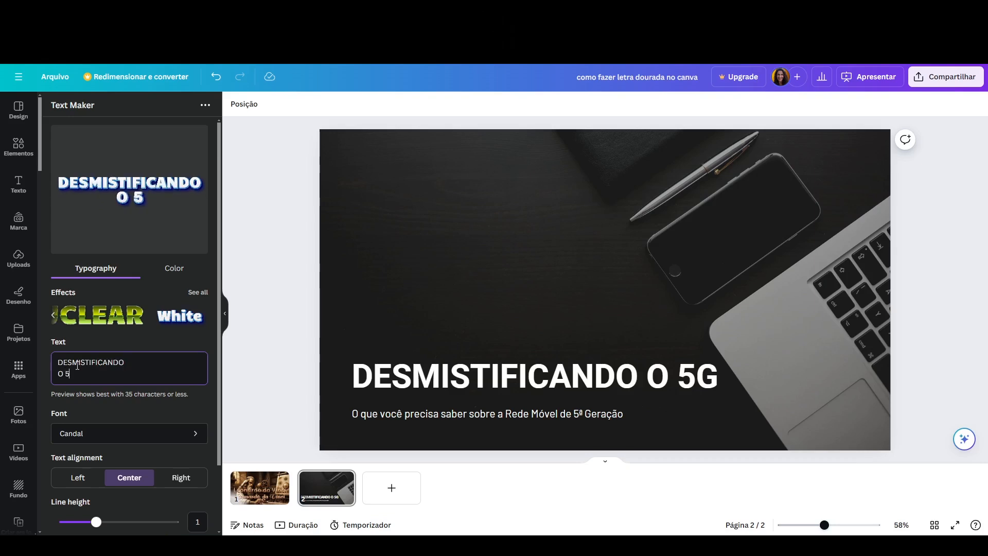
pyautogui.write('G')
# Left-align the lettering and set its font to League Gothic
pyautogui.hotkey('ctrl', 'a')
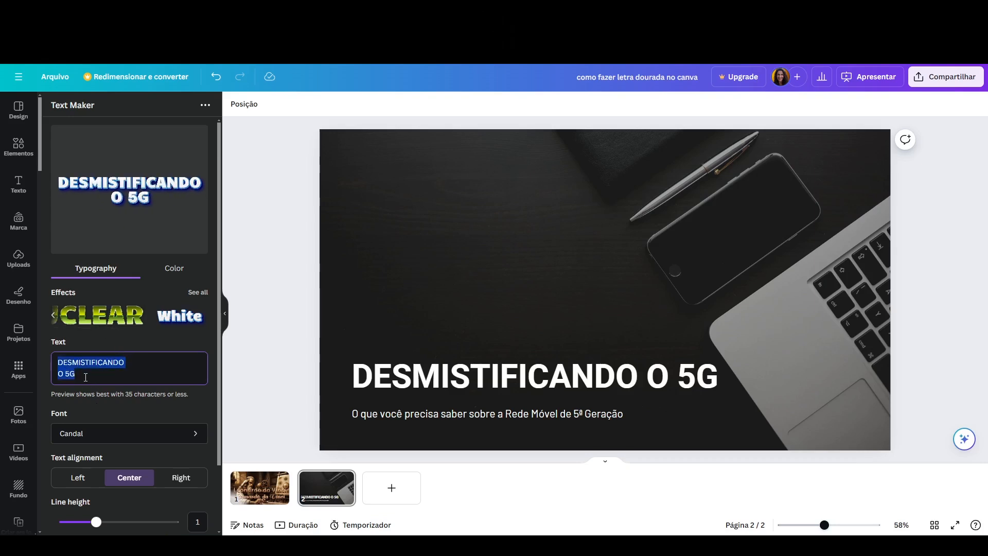
pyautogui.click(57, 372)
pyautogui.scroll(-2, 57, 362)
pyautogui.click(78, 400)
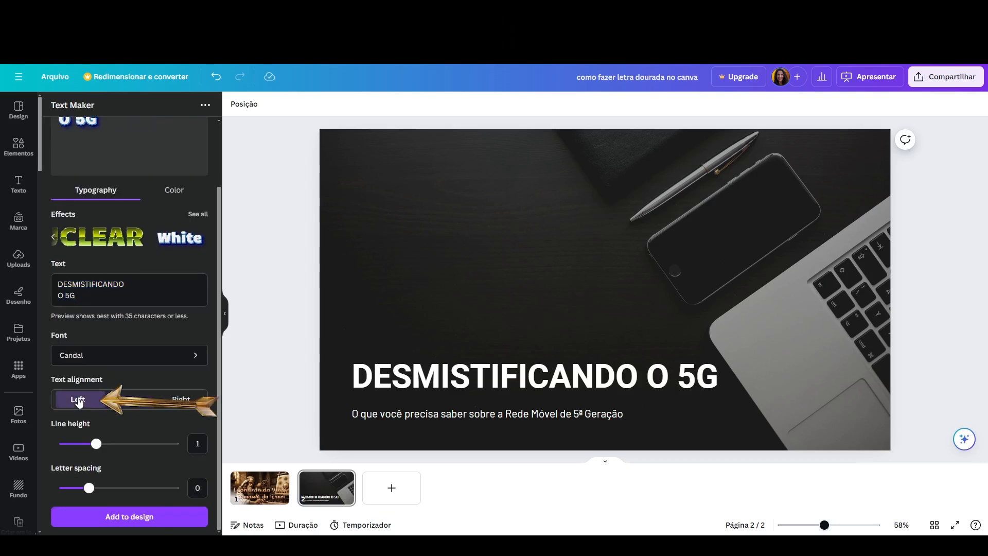
pyautogui.scroll(2, 82, 422)
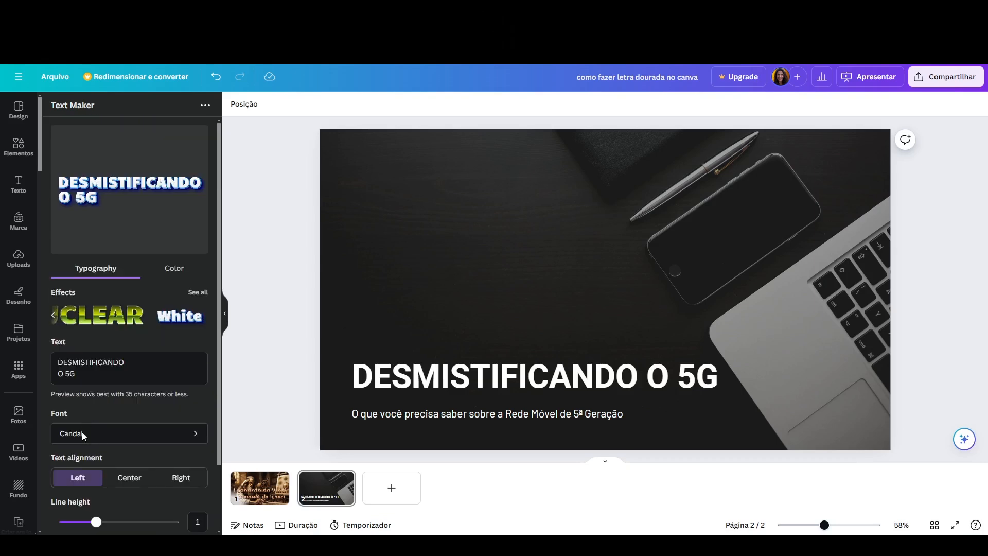
pyautogui.click(83, 435)
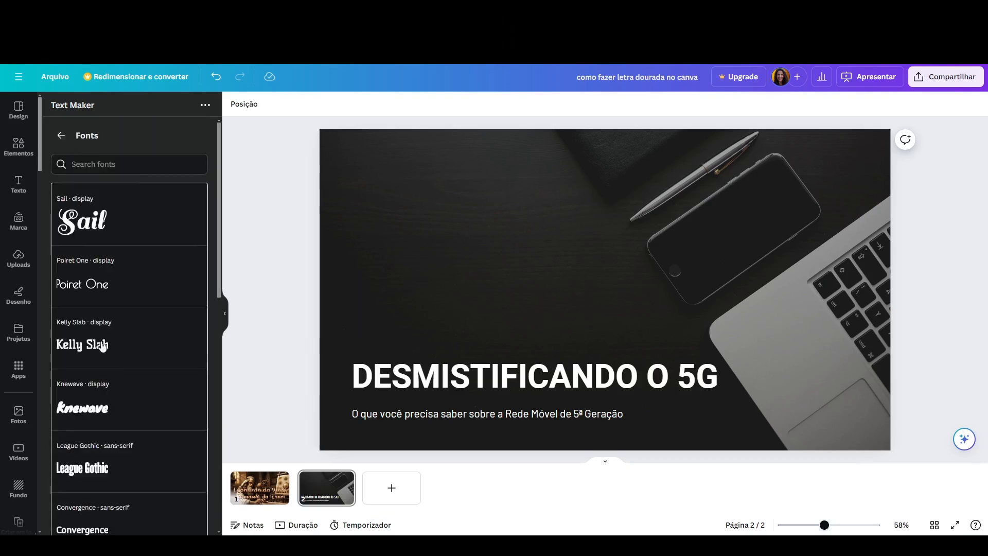
pyautogui.scroll(-1, 101, 373)
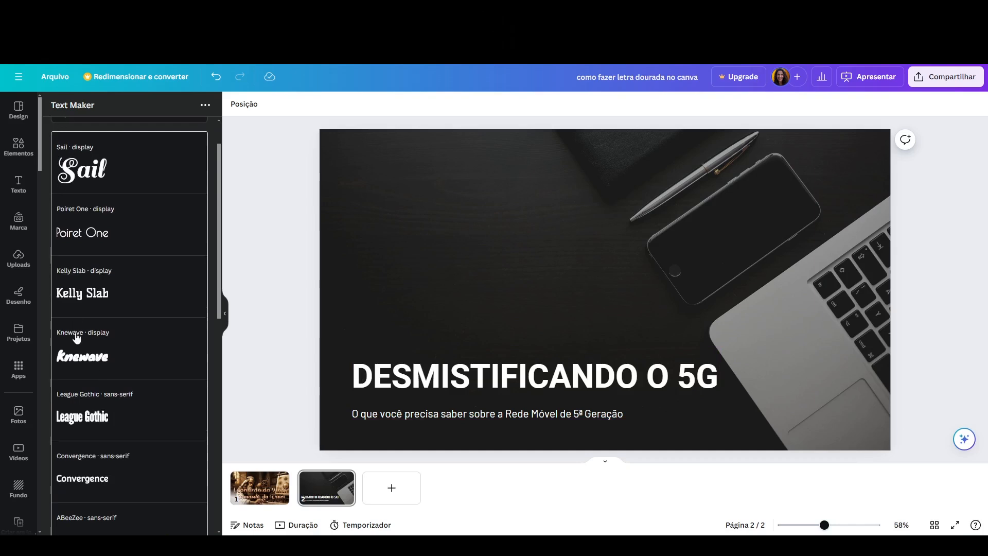
pyautogui.click(80, 415)
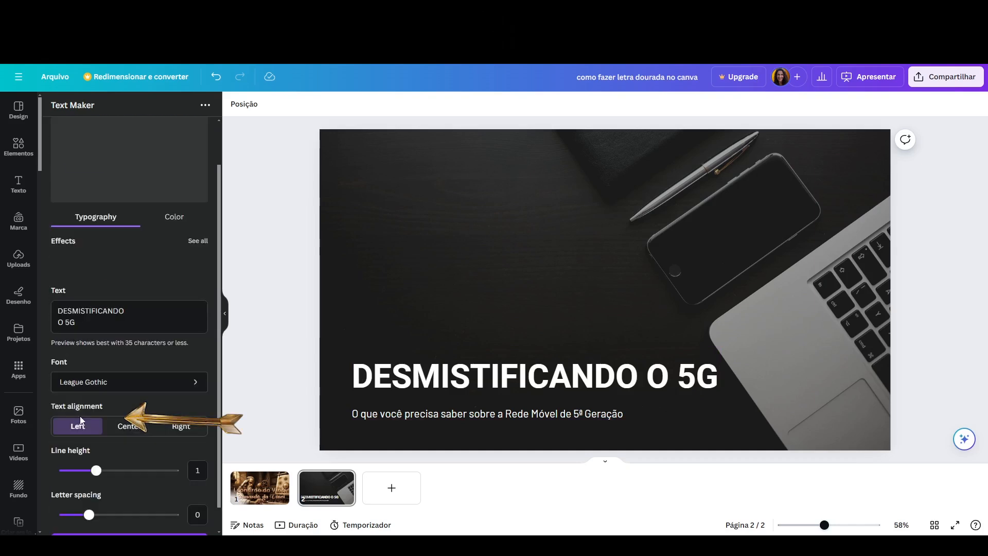
pyautogui.scroll(1, 93, 364)
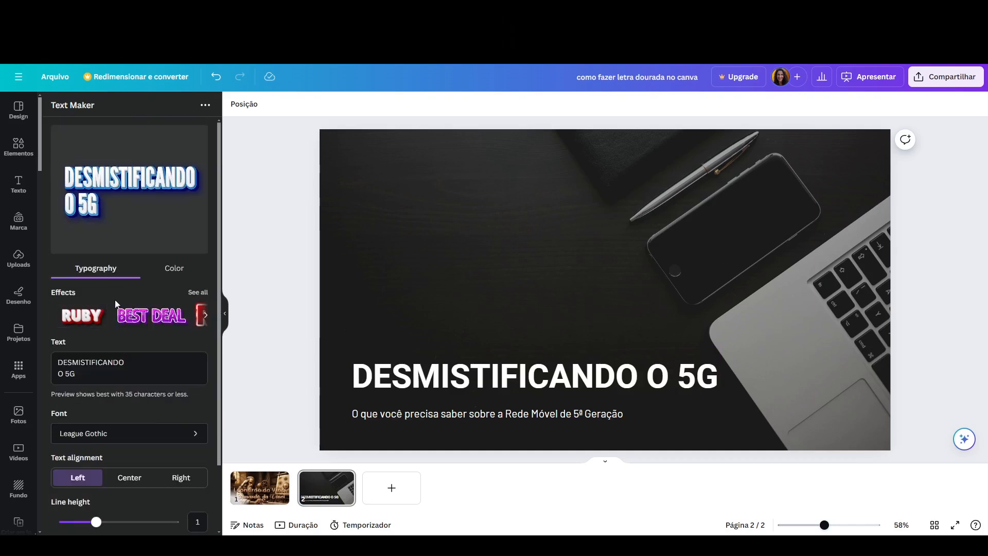
# In the Color settings, change the first outline gradient stop from blue to orange-gold #d18a01
pyautogui.click(172, 269)
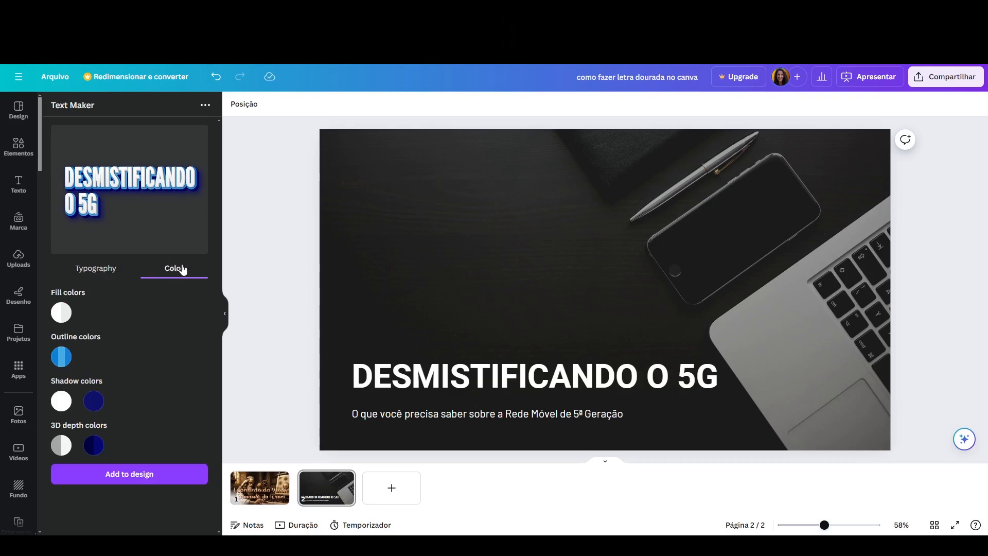
pyautogui.click(62, 357)
pyautogui.scroll(-1, 110, 352)
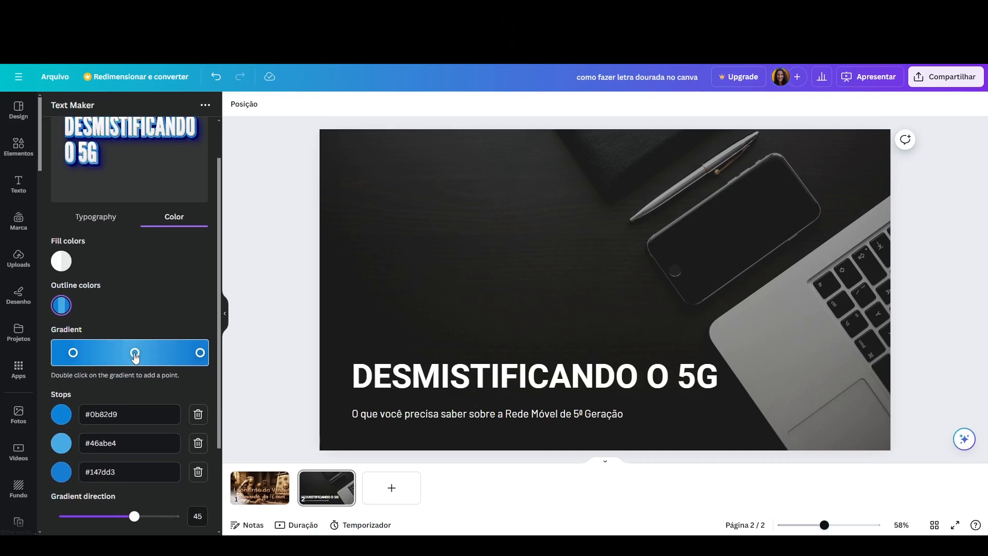
pyautogui.click(62, 416)
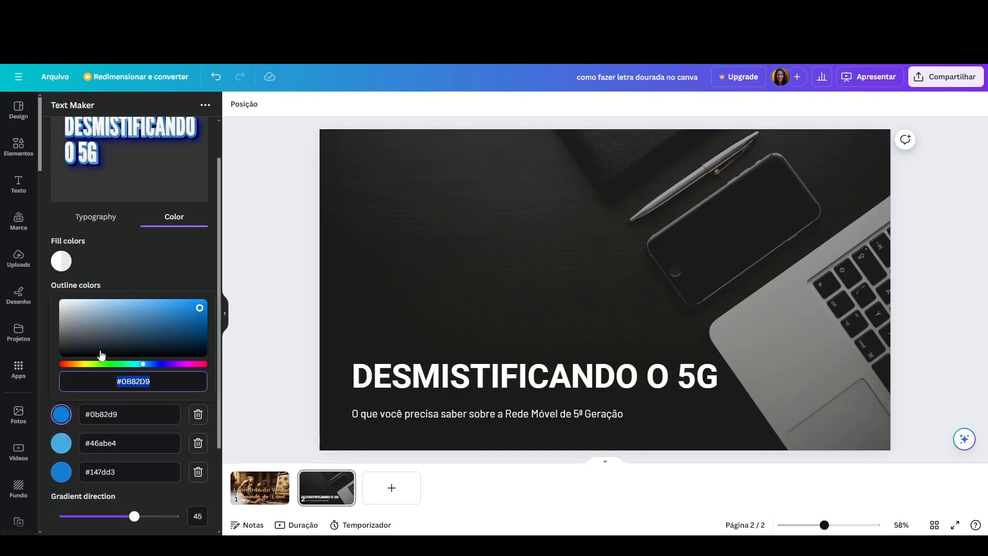
pyautogui.moveTo(99, 367)
pyautogui.mouseDown()
pyautogui.moveTo(78, 368)
pyautogui.moveTo(93, 364)
pyautogui.mouseUp()
pyautogui.moveTo(198, 310); pyautogui.dragTo(205, 309)
pyautogui.moveTo(81, 363); pyautogui.dragTo(77, 365)
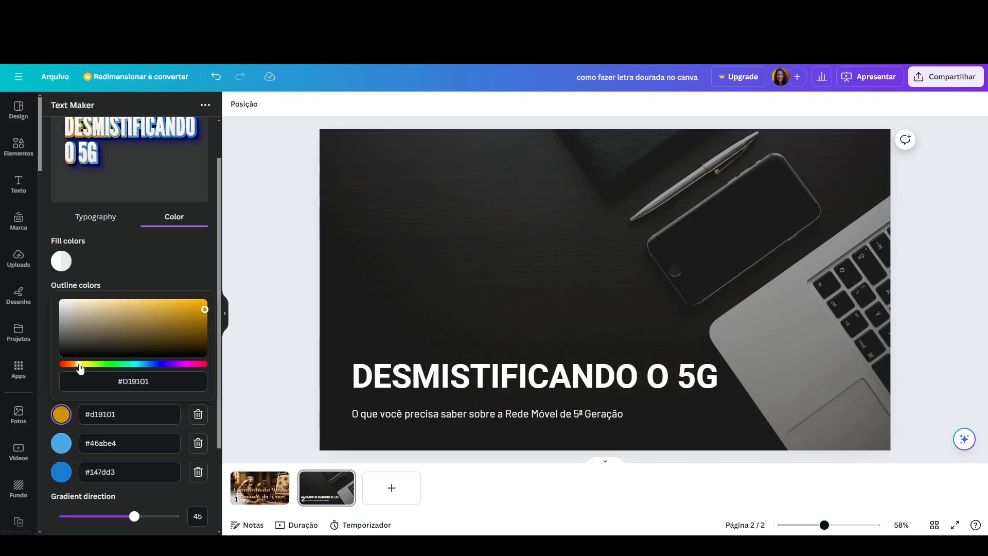
pyautogui.click(117, 418)
pyautogui.hotkey('ctrl', 'c')
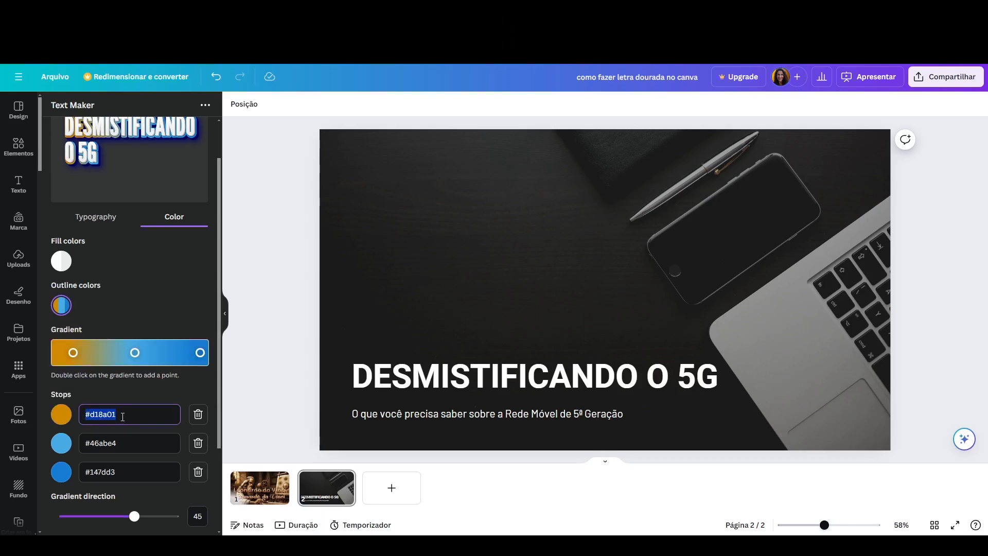
# Paste #d18a01 into the third outline stop and turn the middle stop yellow #e4cf46
pyautogui.click(81, 472)
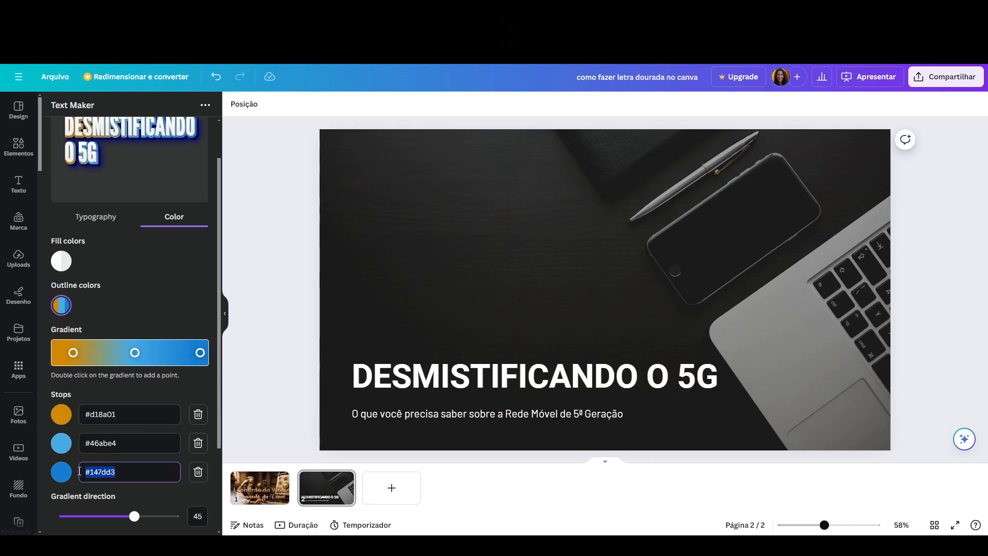
pyautogui.hotkey('ctrl', 'v')
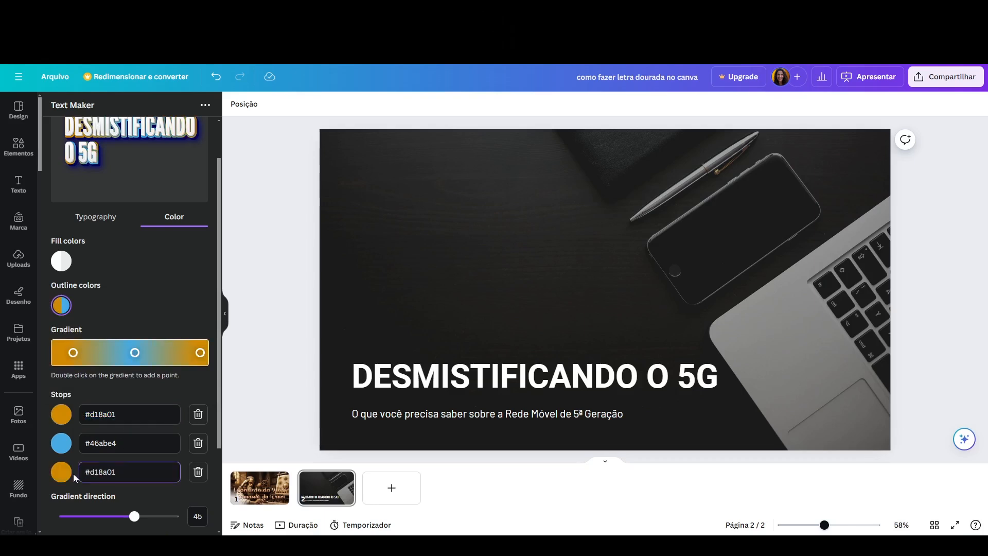
pyautogui.click(90, 446)
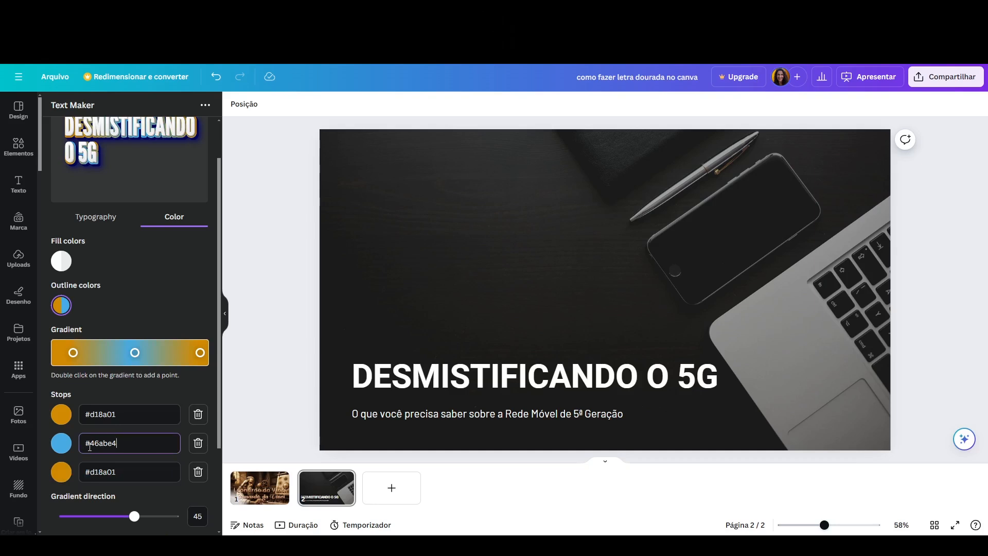
pyautogui.click(62, 447)
pyautogui.moveTo(80, 398); pyautogui.dragTo(85, 399)
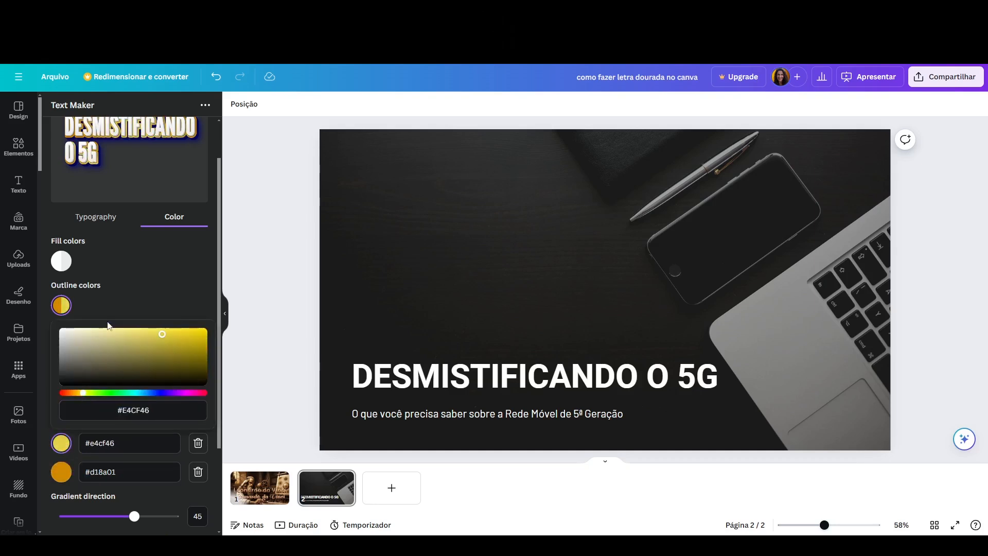
pyautogui.click(131, 290)
pyautogui.scroll(-2, 155, 408)
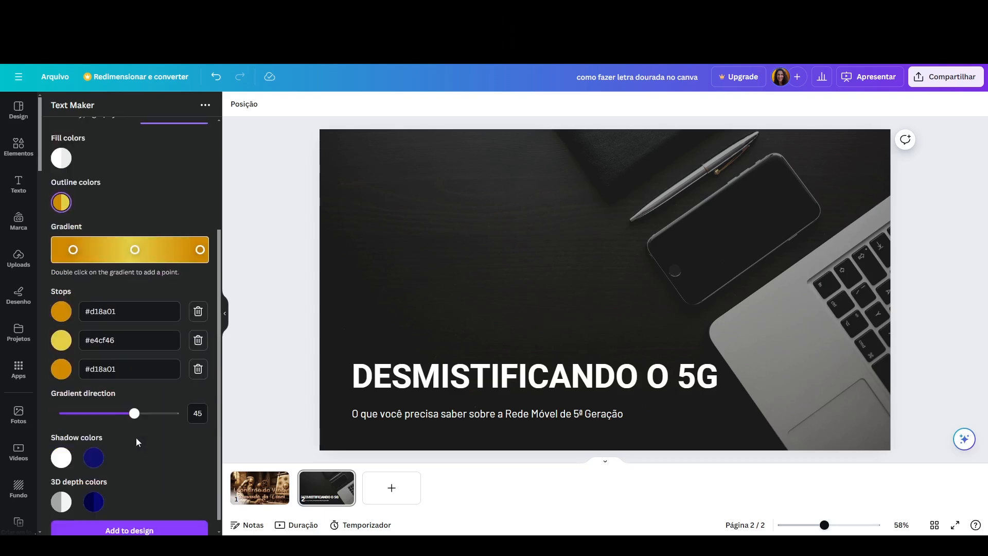
# Set the gradient direction to 80 and make the shadow colour red-orange
pyautogui.moveTo(135, 414)
pyautogui.mouseDown()
pyautogui.moveTo(113, 418)
pyautogui.moveTo(147, 418)
pyautogui.mouseUp()
pyautogui.scroll(-1, 92, 452)
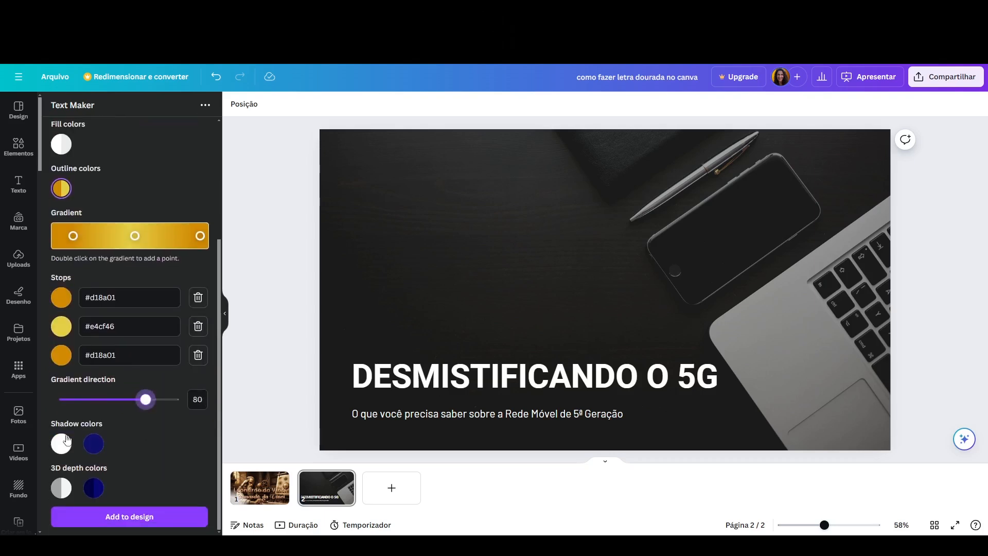
pyautogui.click(92, 449)
pyautogui.click(72, 394)
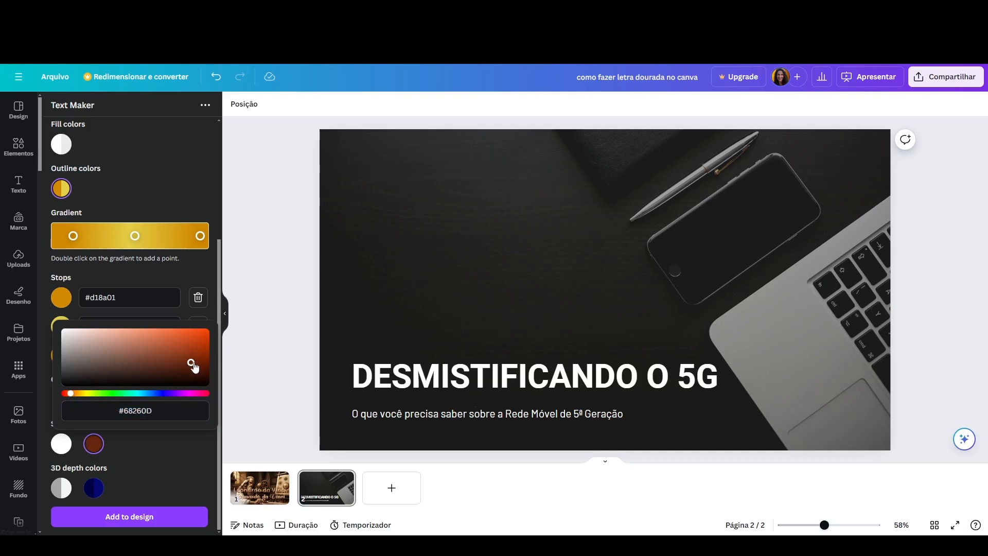
pyautogui.moveTo(192, 365); pyautogui.dragTo(206, 339)
# Turn both 3D depth stops orange, angle the depth gradient to -46, and add the lettering to the slide
pyautogui.click(95, 489)
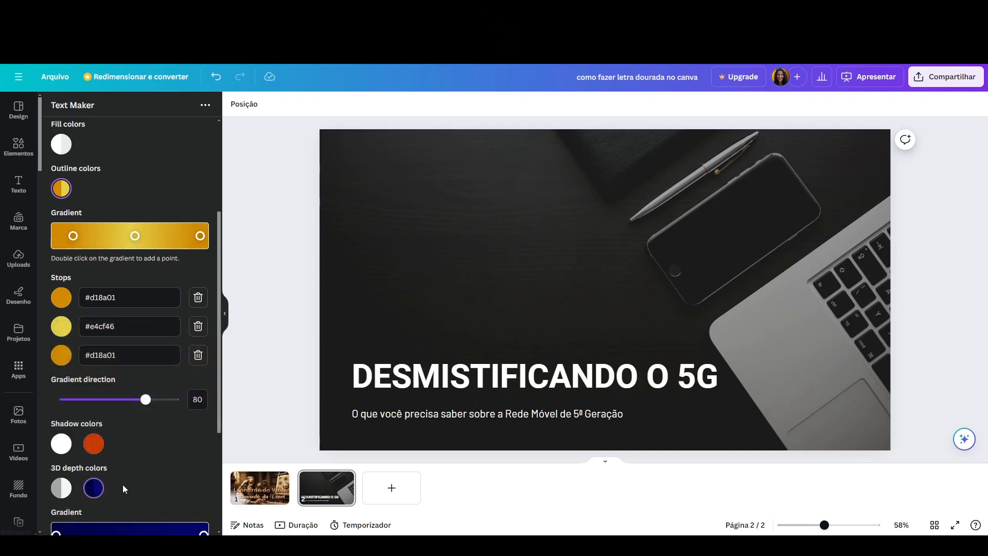
pyautogui.scroll(-3, 126, 471)
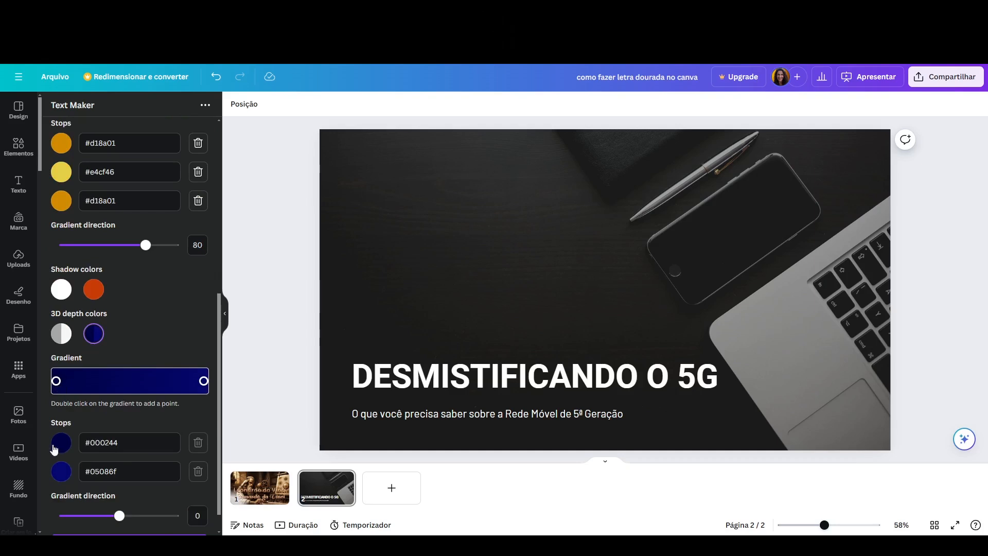
pyautogui.click(55, 449)
pyautogui.click(71, 392)
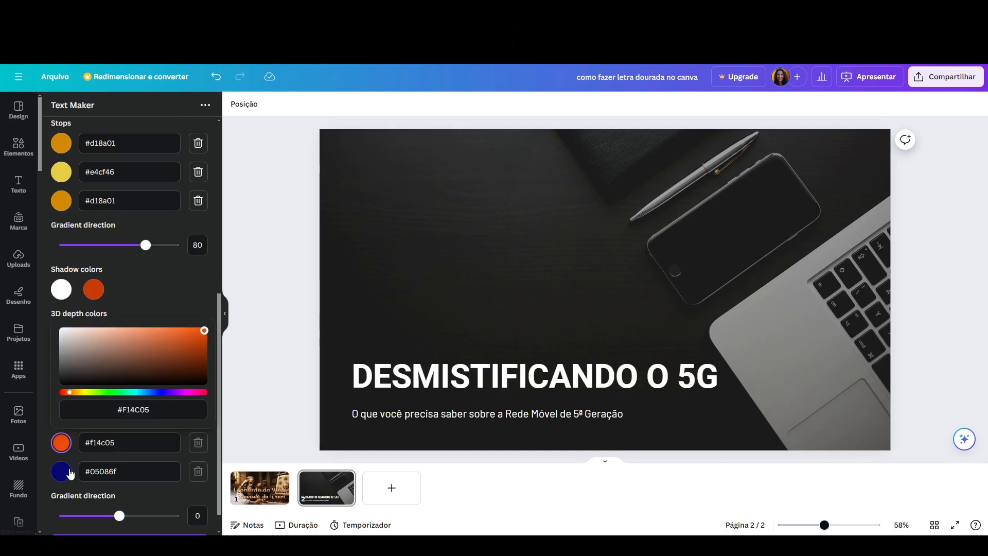
pyautogui.click(67, 472)
pyautogui.click(74, 421)
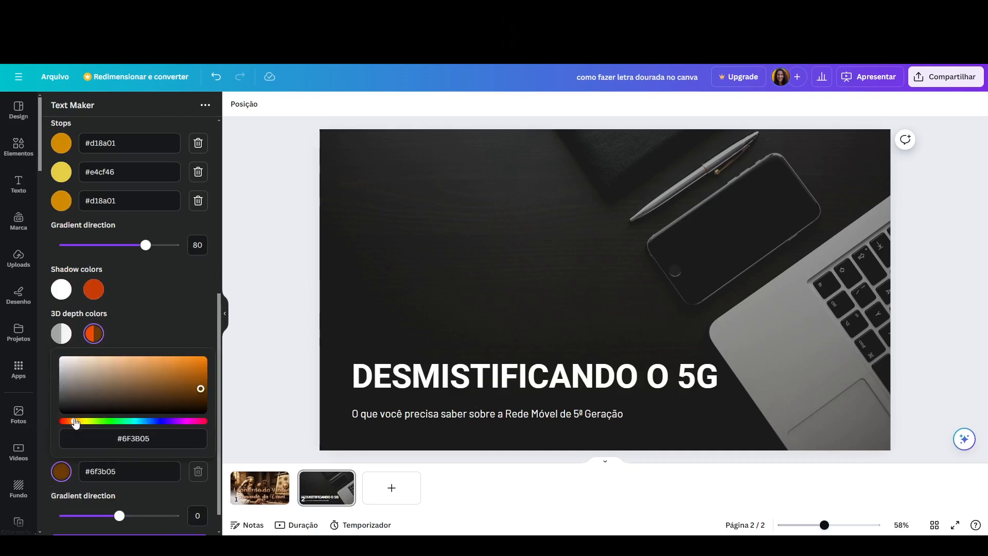
pyautogui.moveTo(200, 388); pyautogui.dragTo(193, 360)
pyautogui.click(144, 455)
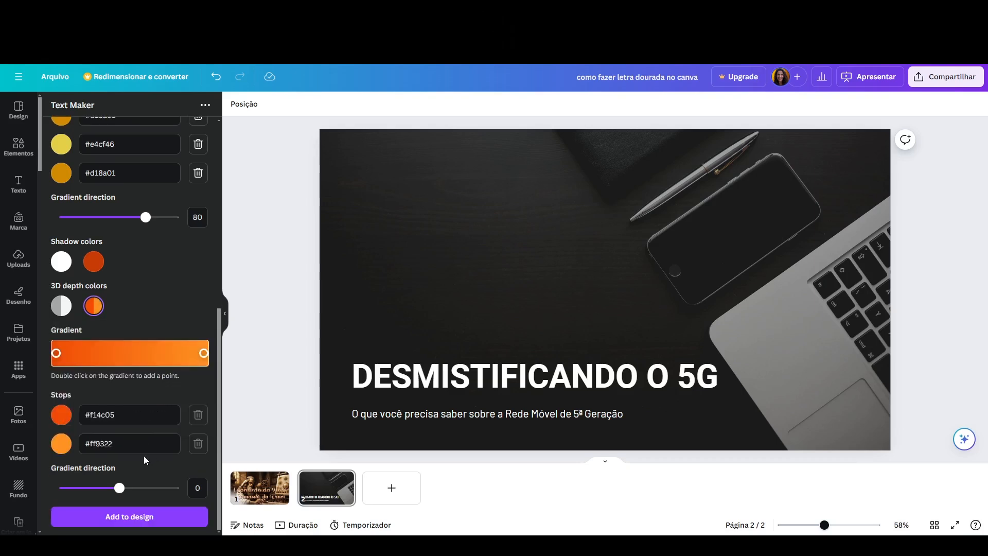
pyautogui.moveTo(121, 488)
pyautogui.mouseDown()
pyautogui.moveTo(132, 488)
pyautogui.moveTo(106, 488)
pyautogui.mouseUp()
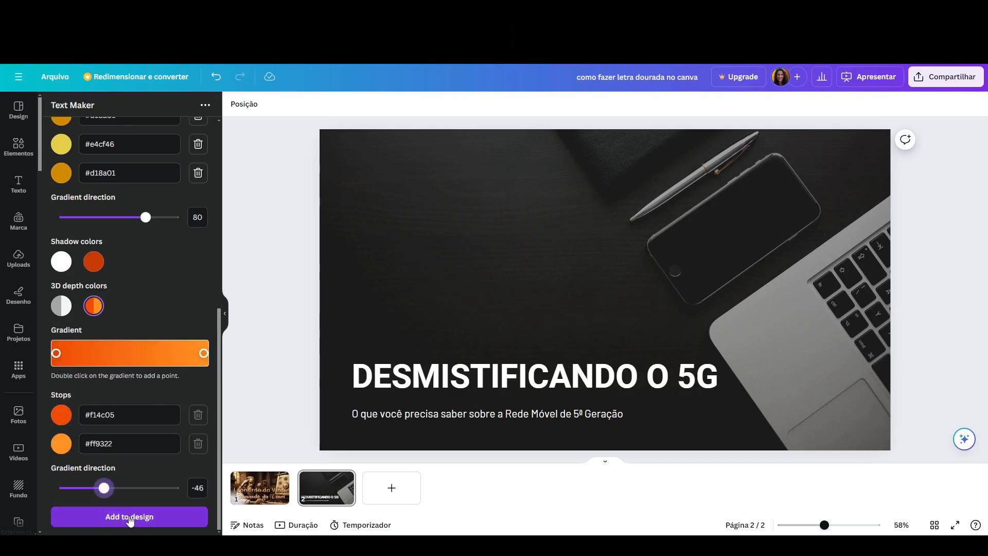
pyautogui.click(130, 517)
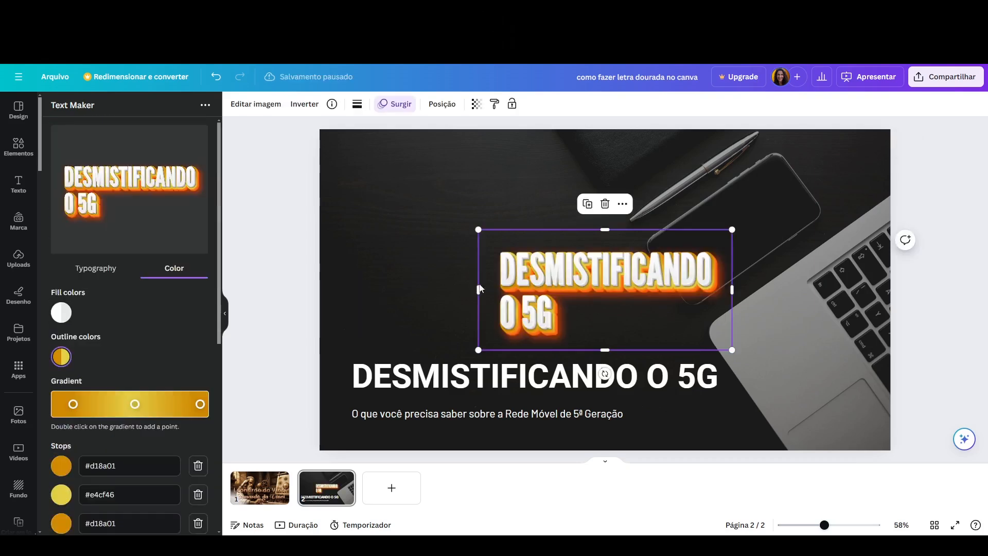
# Move the gold lettering up-left, then rework the 3D depth gradient to fade black into orange
pyautogui.moveTo(533, 275); pyautogui.dragTo(419, 261)
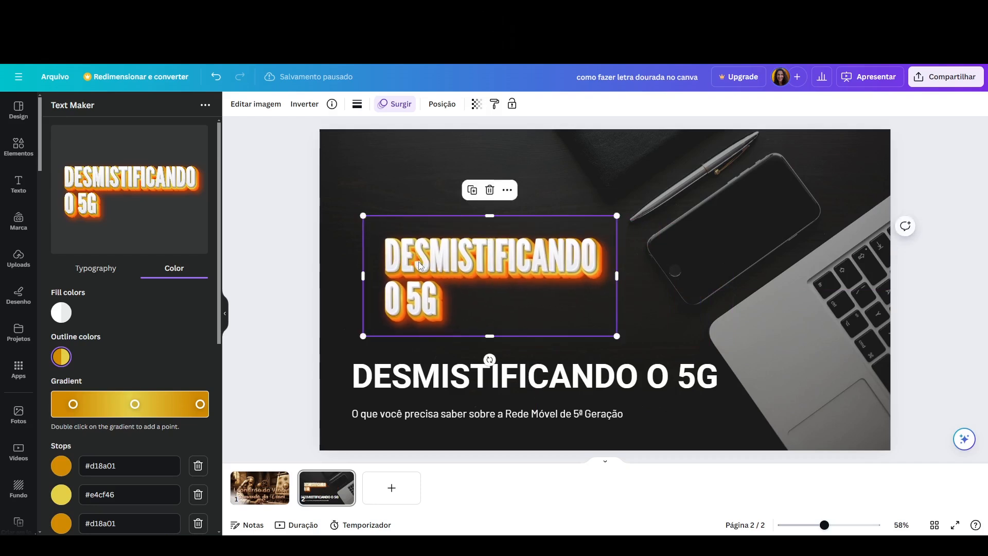
pyautogui.click(172, 268)
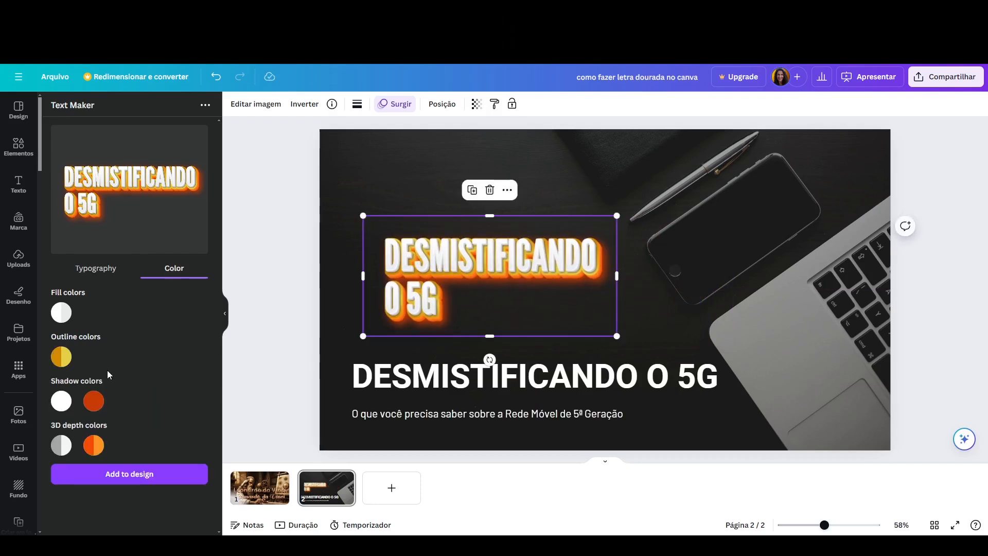
pyautogui.click(91, 446)
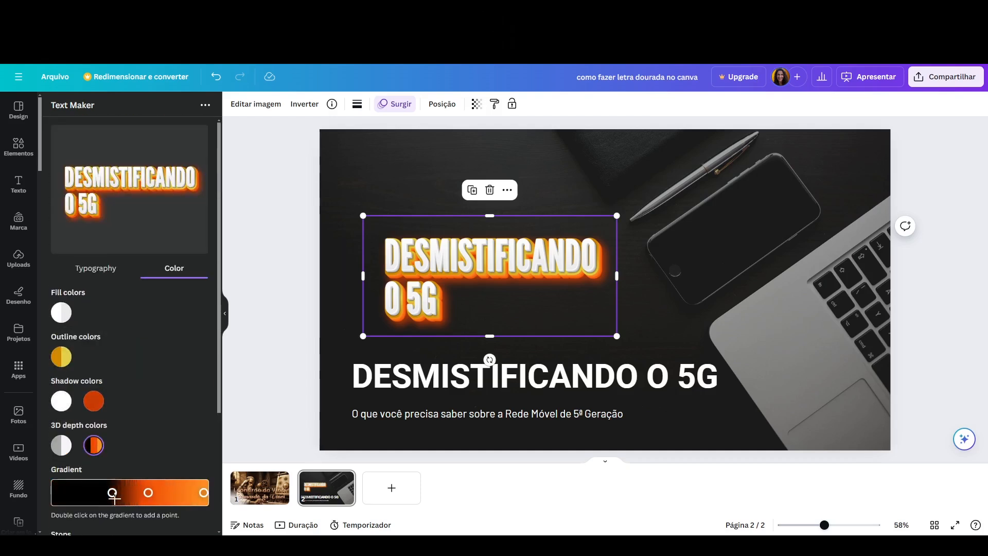
pyautogui.moveTo(115, 499); pyautogui.dragTo(43, 498)
pyautogui.moveTo(154, 495); pyautogui.dragTo(44, 499)
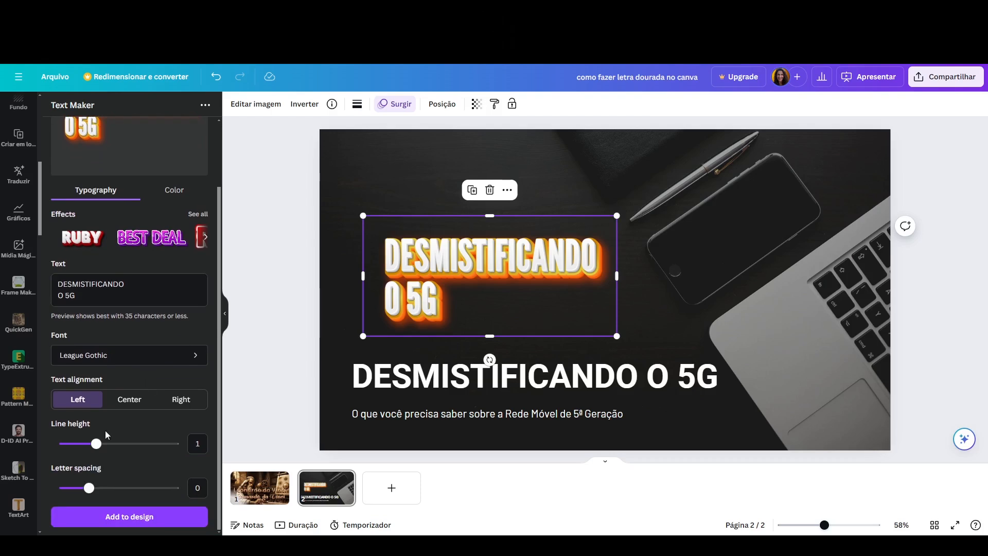
# Add the updated lettering to the slide and swap it into the older copy's place
pyautogui.click(112, 520)
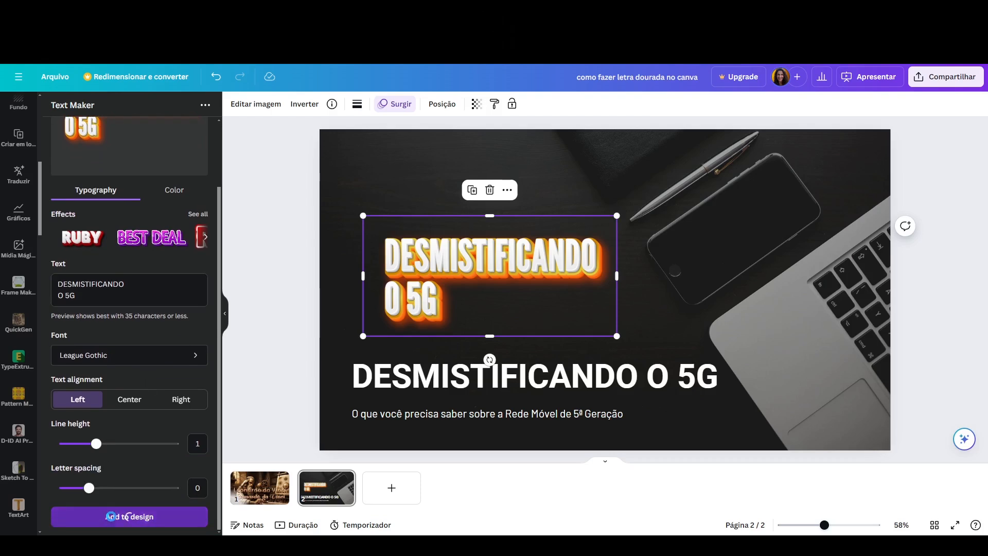
pyautogui.click(418, 282)
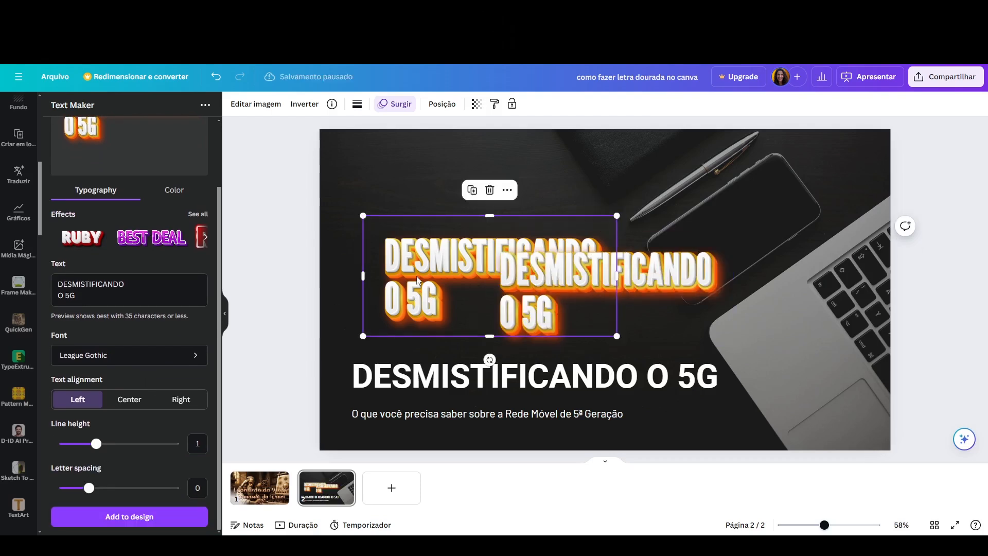
pyautogui.press('Delete')
pyautogui.moveTo(541, 282); pyautogui.dragTo(387, 282)
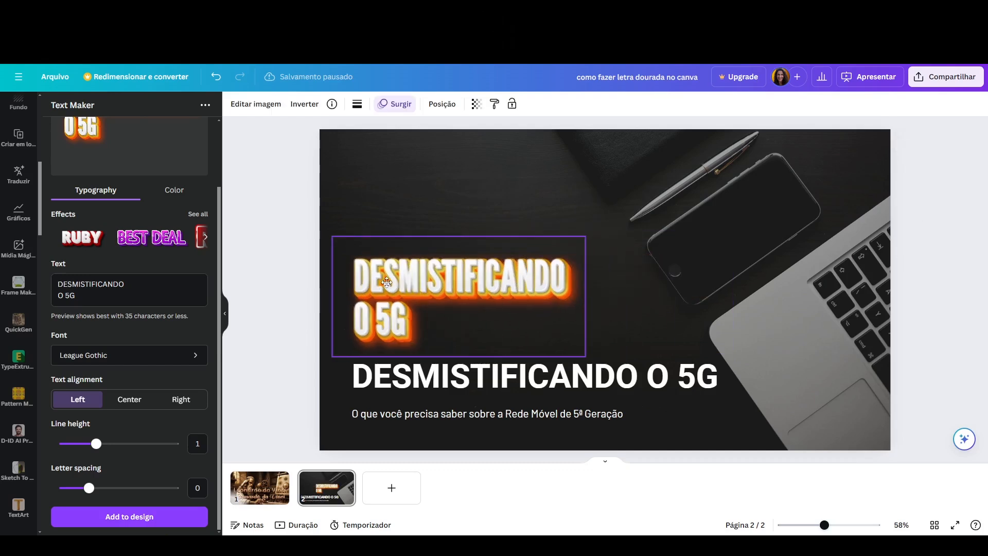
# Ungroup and delete the plain 'DESMISTIFICANDO O 5G' title, then lower the lettering above the subtitle
pyautogui.click(457, 375)
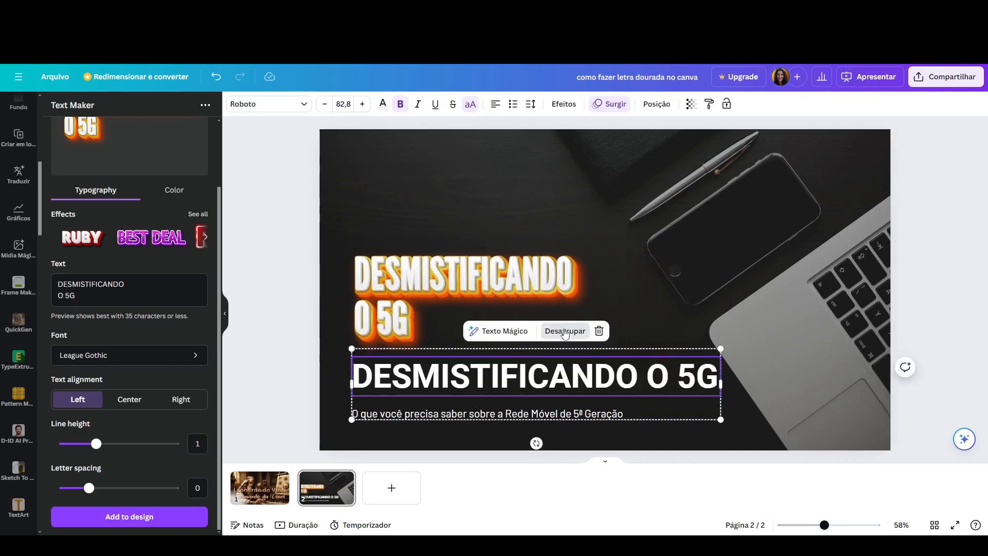
pyautogui.click(565, 332)
pyautogui.click(377, 386)
pyautogui.press('Delete')
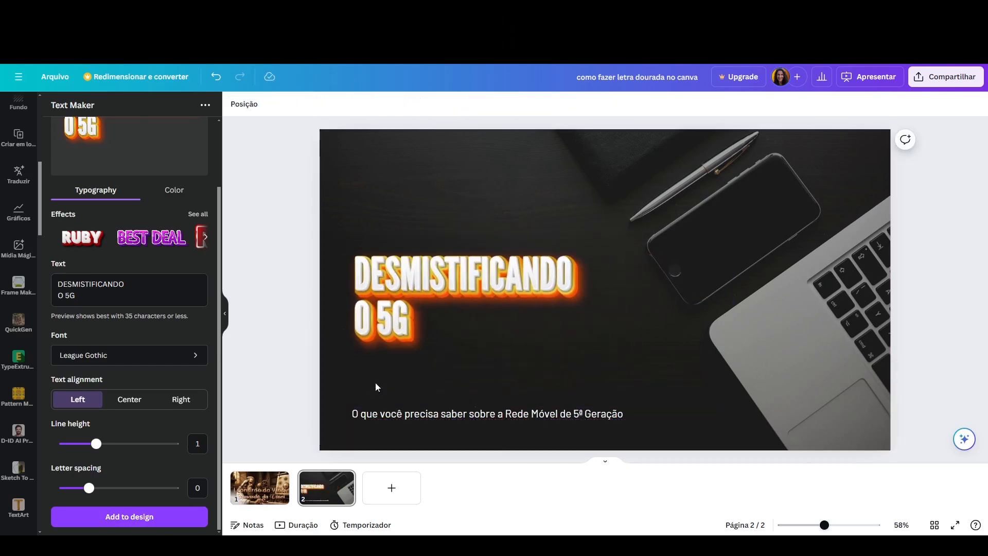
pyautogui.moveTo(386, 290); pyautogui.dragTo(384, 339)
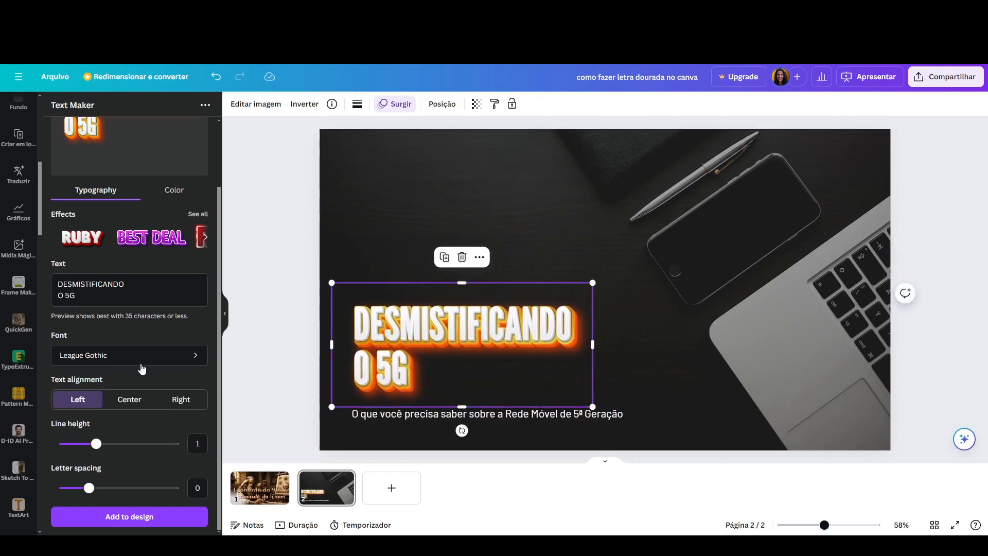
# Regenerate the lettering with 1.22 line height and 0.04 letter spacing and add it to the slide
pyautogui.hotkey('ctrl', 'z')
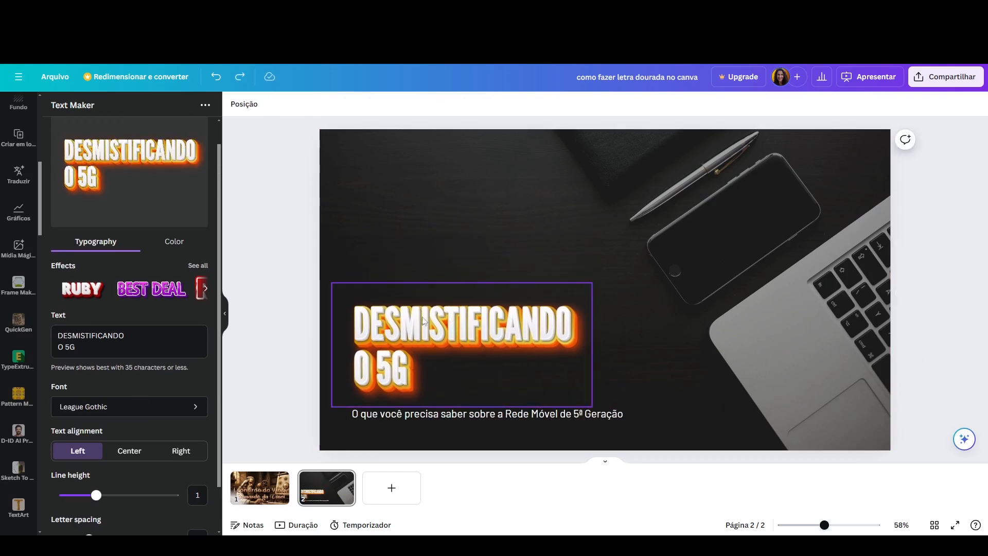
pyautogui.scroll(-2, 104, 408)
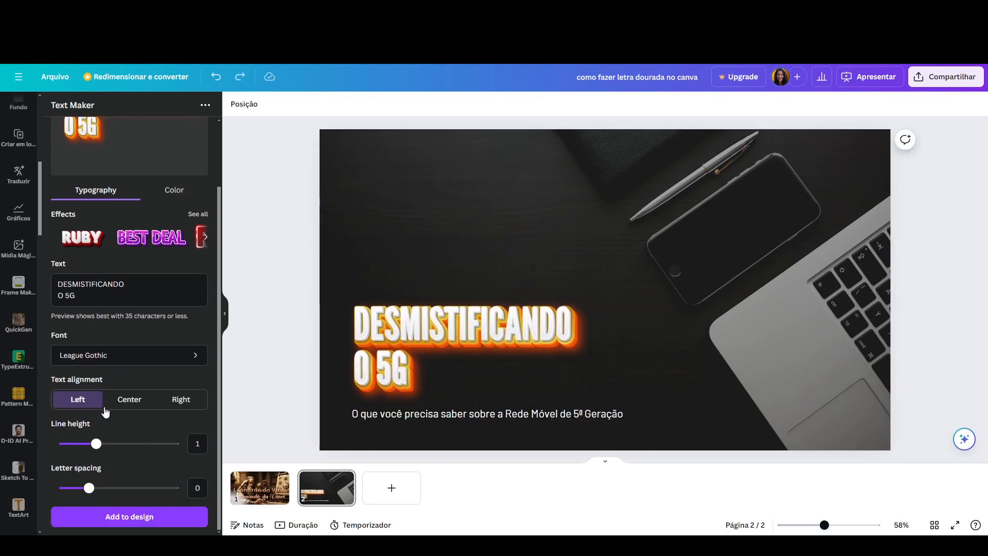
pyautogui.moveTo(97, 445); pyautogui.dragTo(106, 450)
pyautogui.click(131, 516)
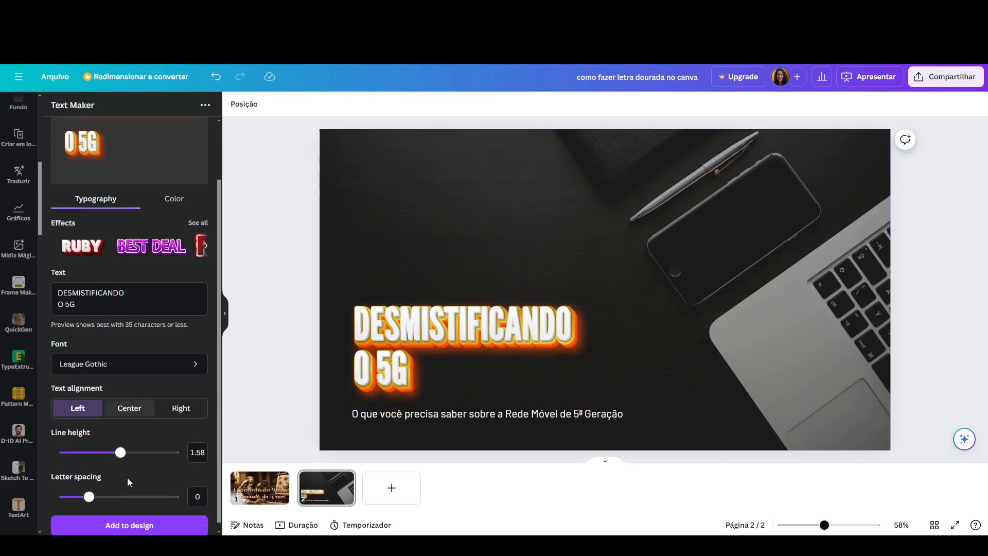
pyautogui.scroll(-1, 128, 478)
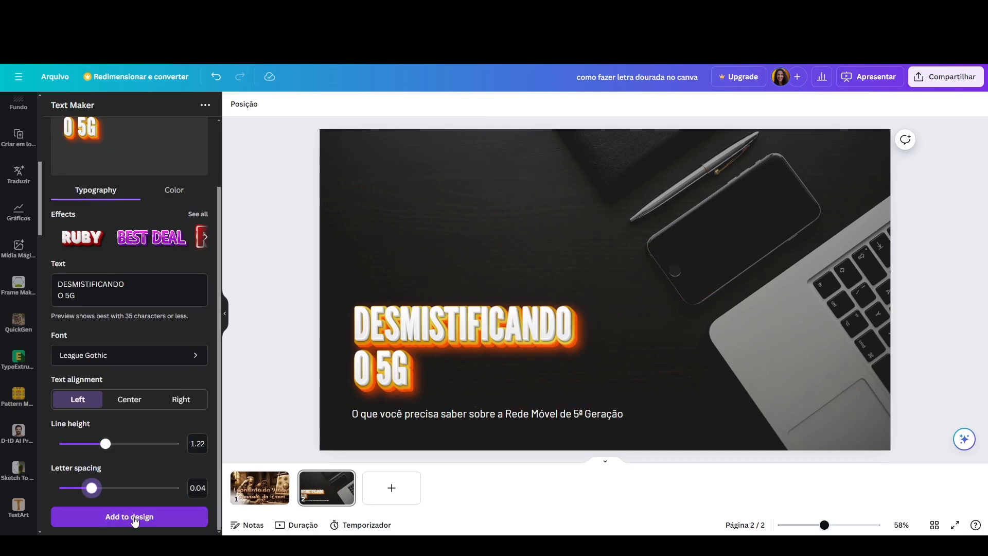
pyautogui.click(136, 517)
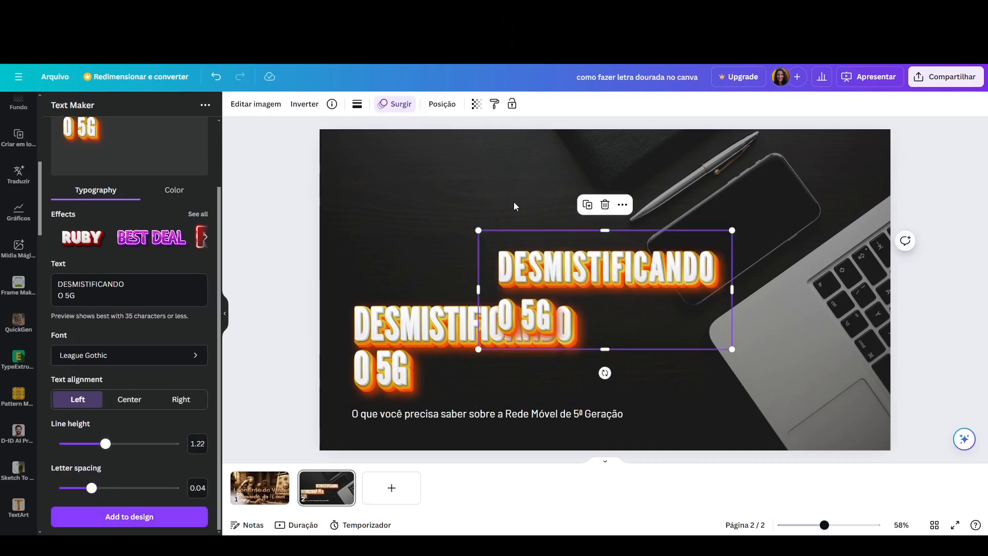
# Delete the older lettering, then move the new copy above the subtitle and enlarge it
pyautogui.moveTo(535, 274); pyautogui.dragTo(408, 208)
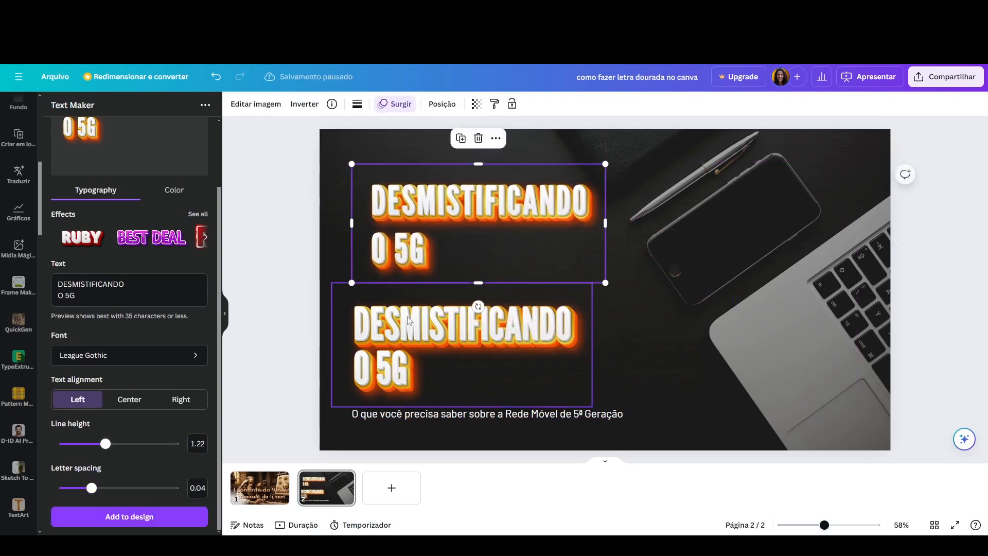
pyautogui.click(434, 331)
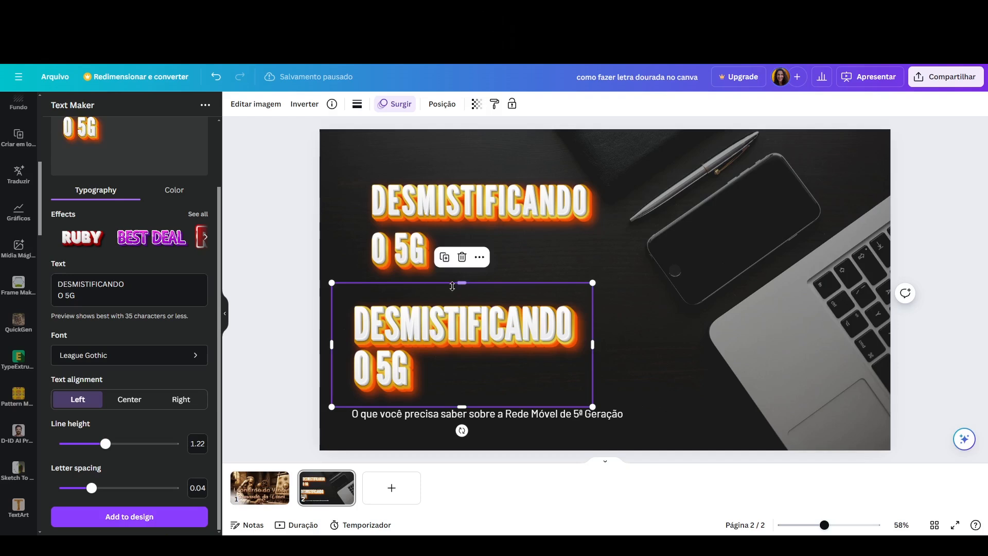
pyautogui.click(462, 257)
pyautogui.moveTo(416, 227); pyautogui.dragTo(395, 350)
pyautogui.moveTo(585, 290); pyautogui.dragTo(646, 261)
pyautogui.click(252, 252)
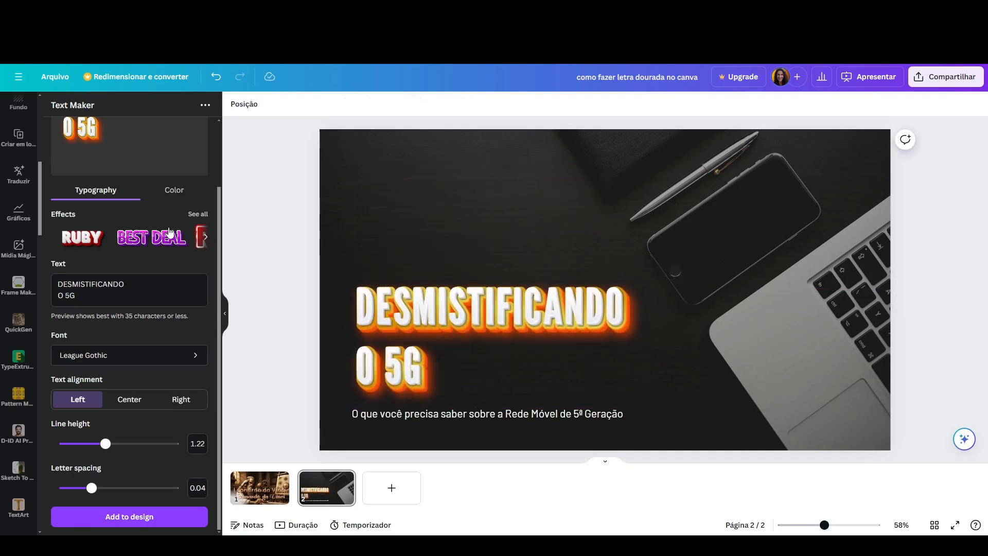
# Browse all effects through the 3D and Gold rows and apply GOLDEN to the DESMISTIFICANDO O 5G lettering
pyautogui.click(199, 216)
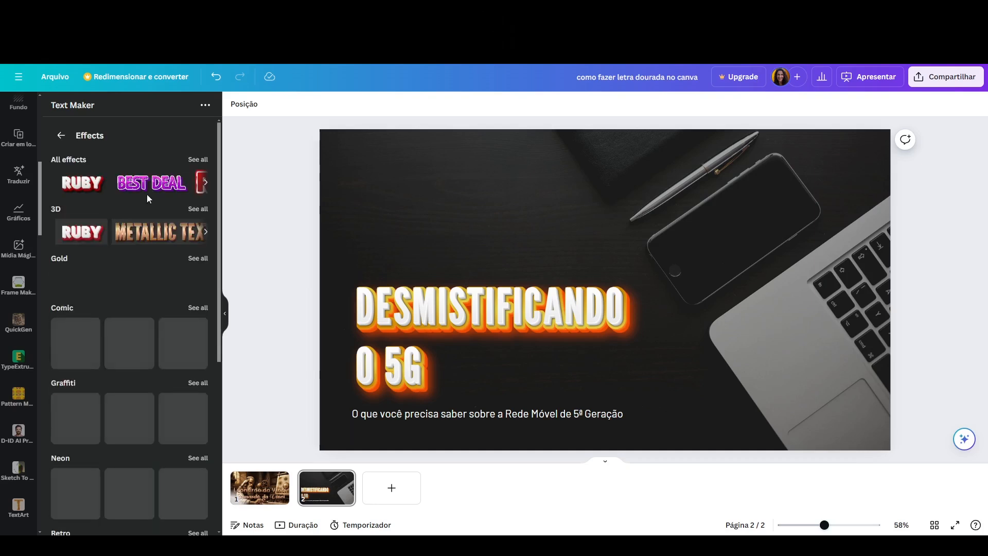
pyautogui.click(204, 182)
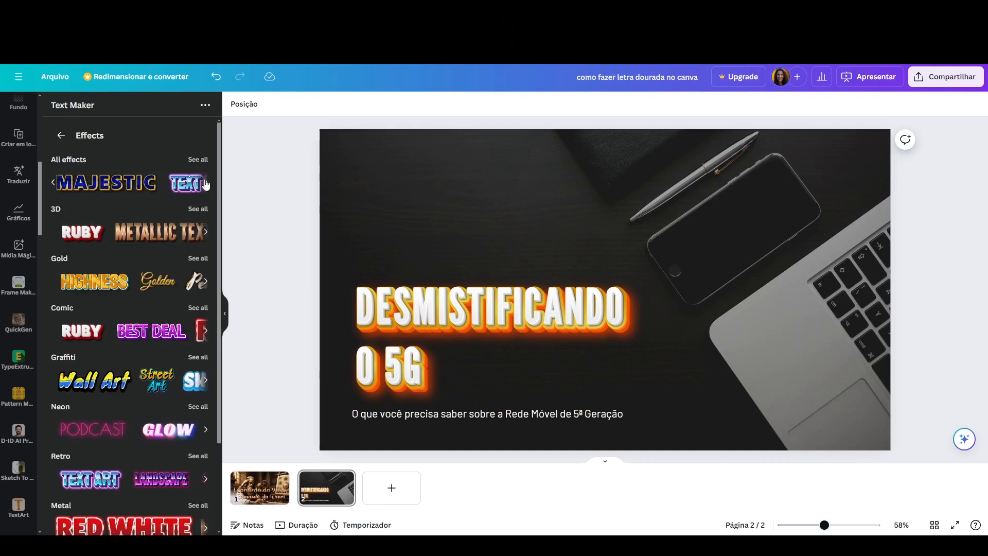
pyautogui.click(205, 183)
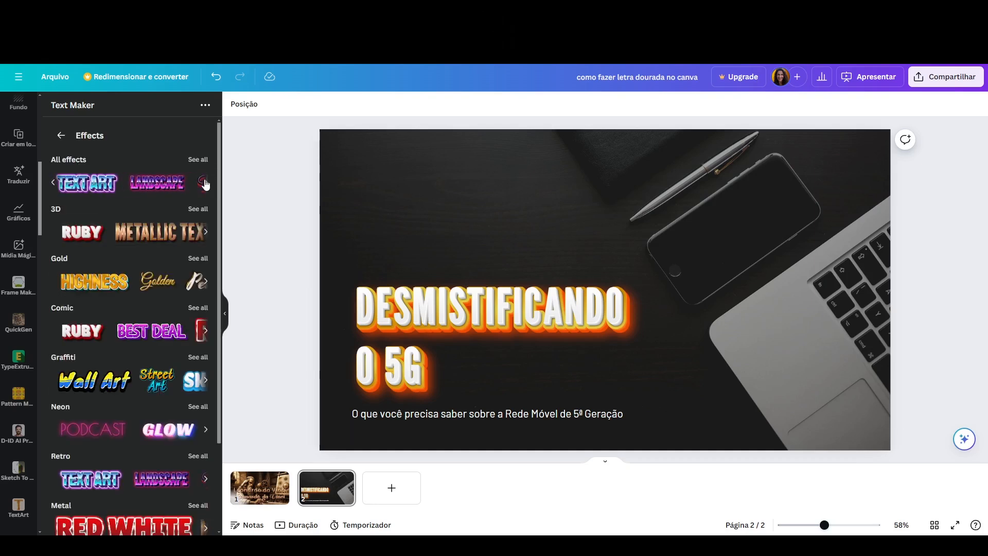
pyautogui.click(206, 233)
pyautogui.click(206, 235)
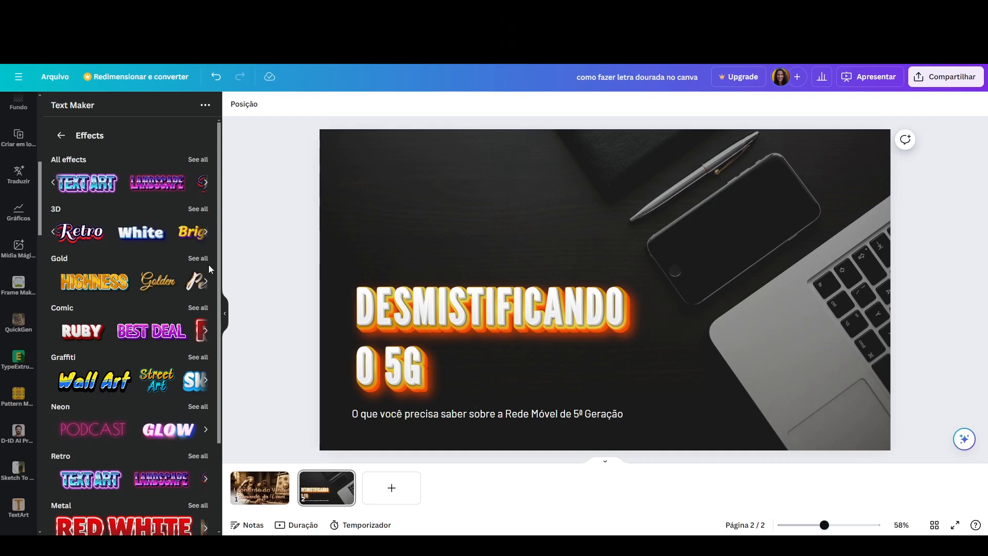
pyautogui.click(206, 283)
pyautogui.click(206, 283)
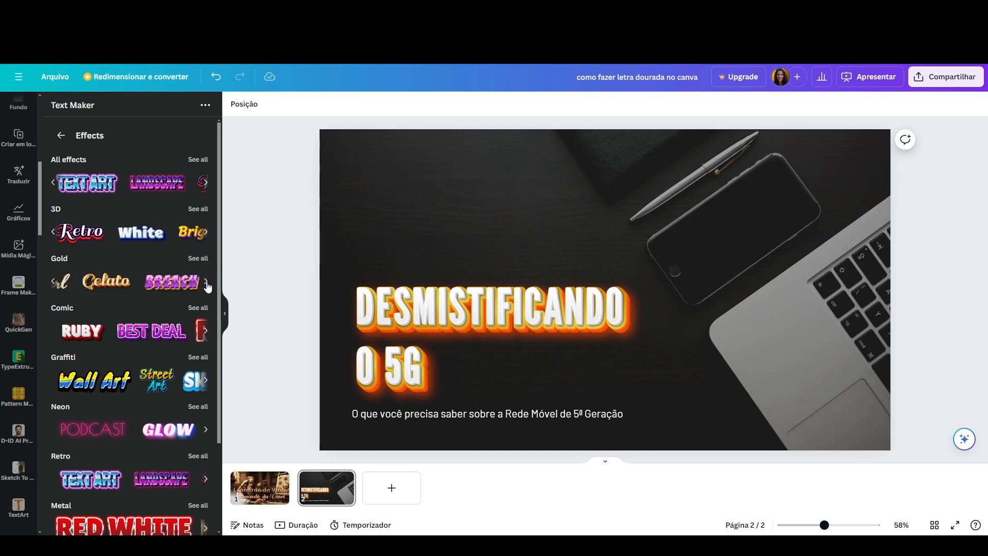
pyautogui.click(206, 284)
pyautogui.click(207, 283)
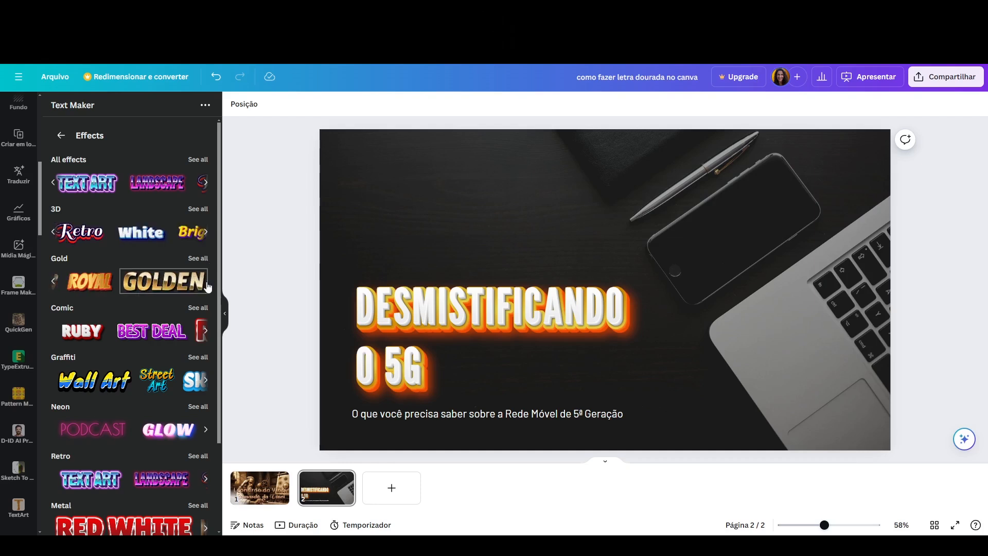
pyautogui.click(180, 283)
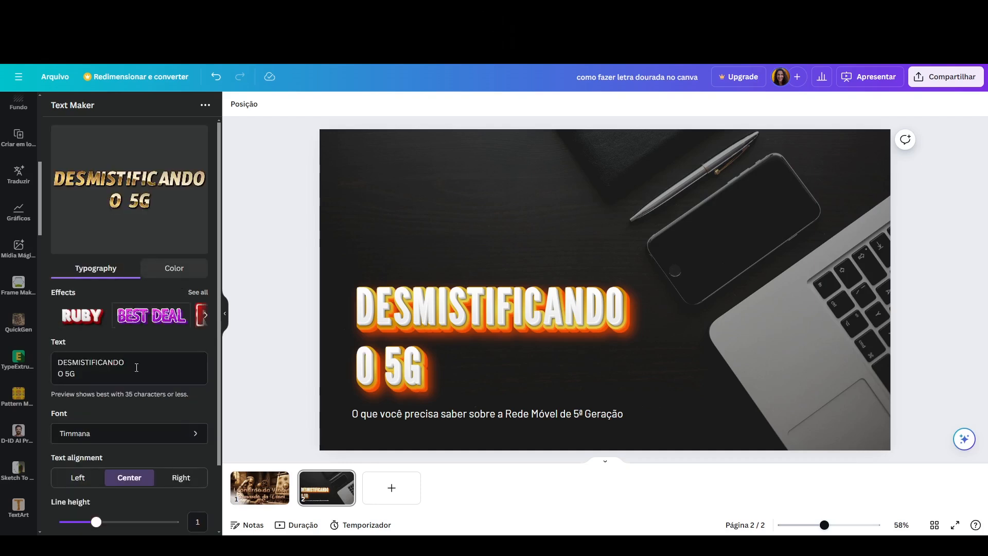
# Add the gold lettering to the slide and delete the white-orange title
pyautogui.scroll(-2, 138, 419)
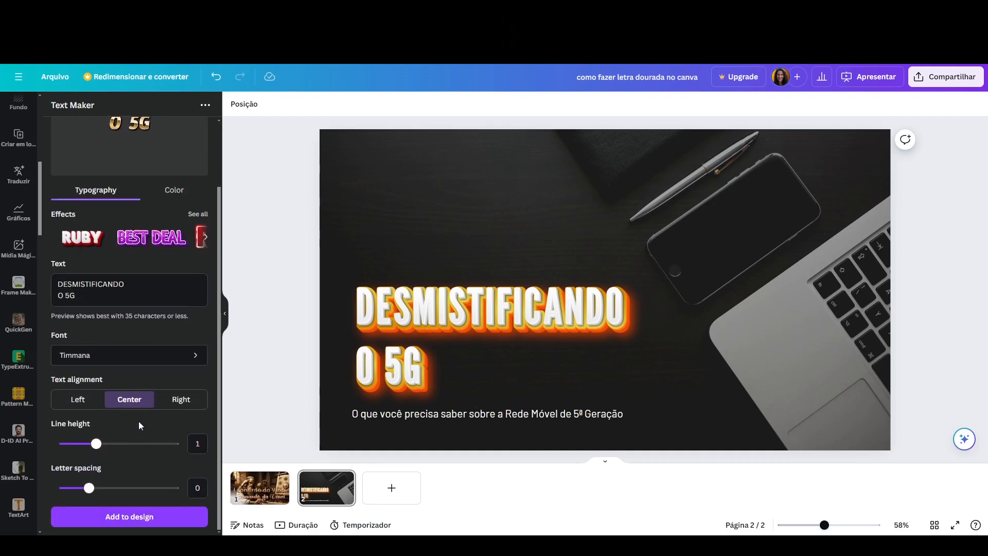
pyautogui.click(140, 517)
pyautogui.click(407, 310)
pyautogui.press('Delete')
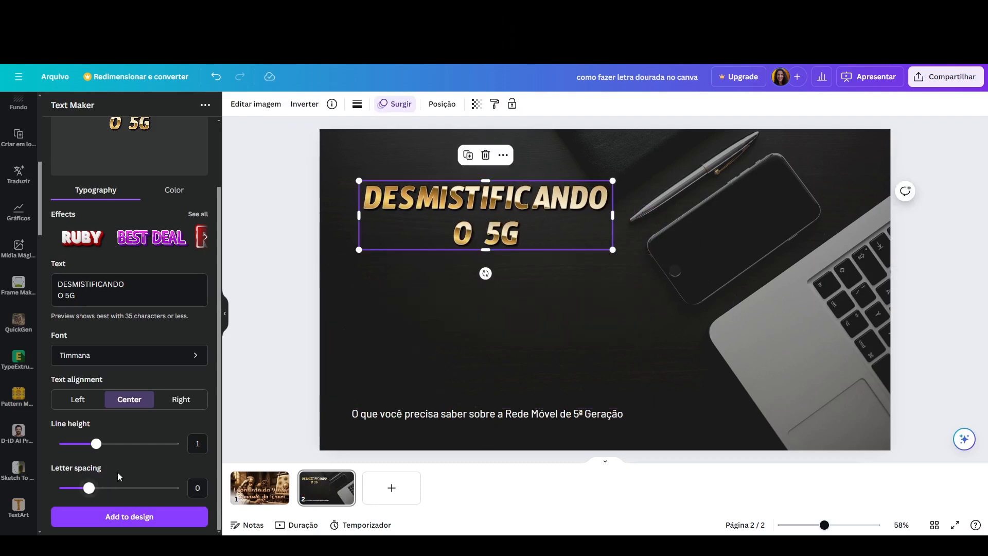
# Swap in a left-aligned gold copy, delete the centered one, and place it above the subtitle
pyautogui.click(90, 396)
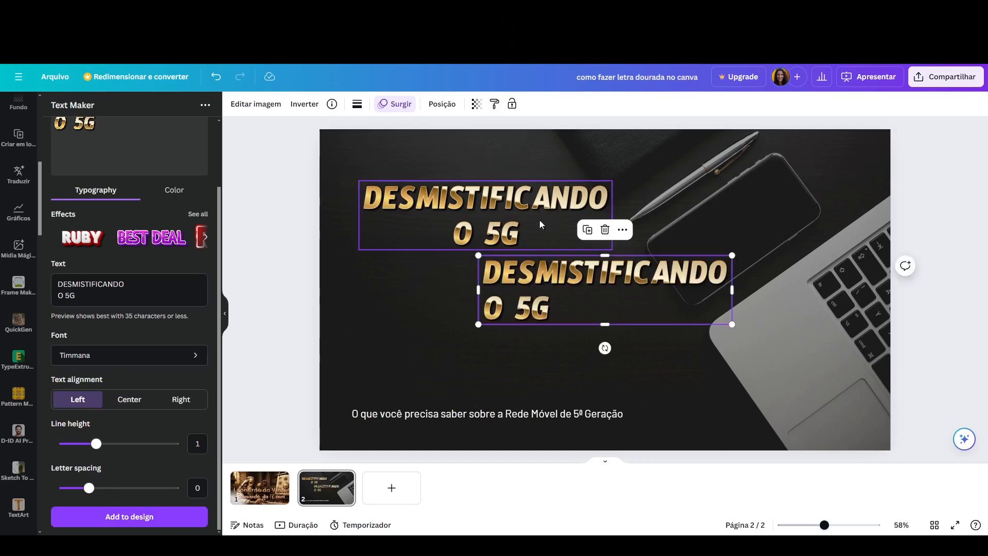
pyautogui.moveTo(500, 277); pyautogui.dragTo(372, 340)
pyautogui.click(435, 206)
pyautogui.press('Delete')
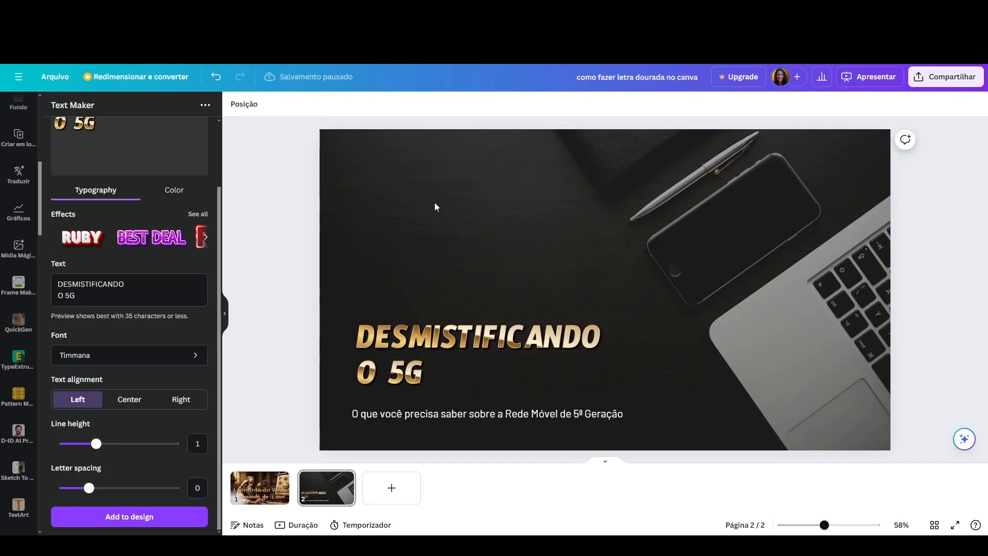
pyautogui.moveTo(427, 325); pyautogui.dragTo(426, 338)
pyautogui.click(275, 309)
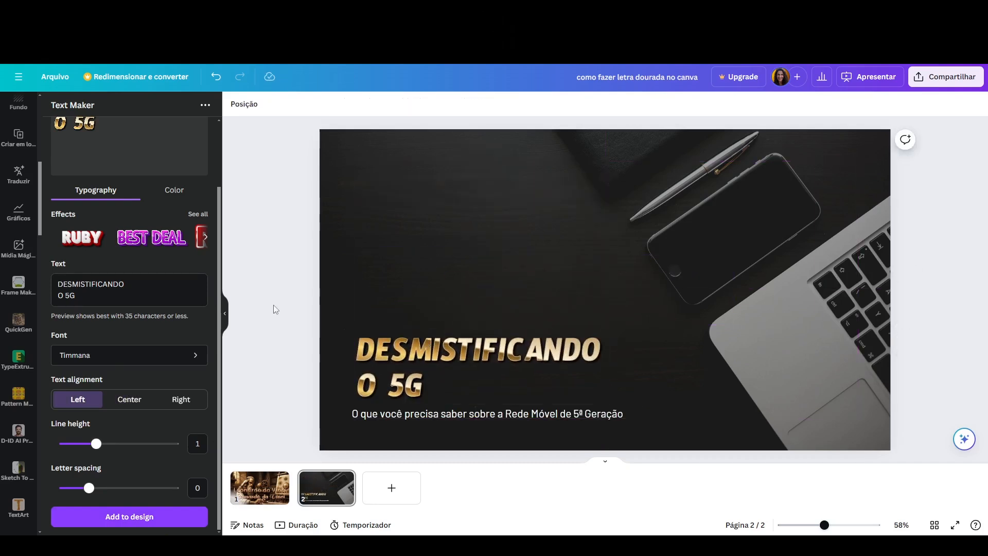